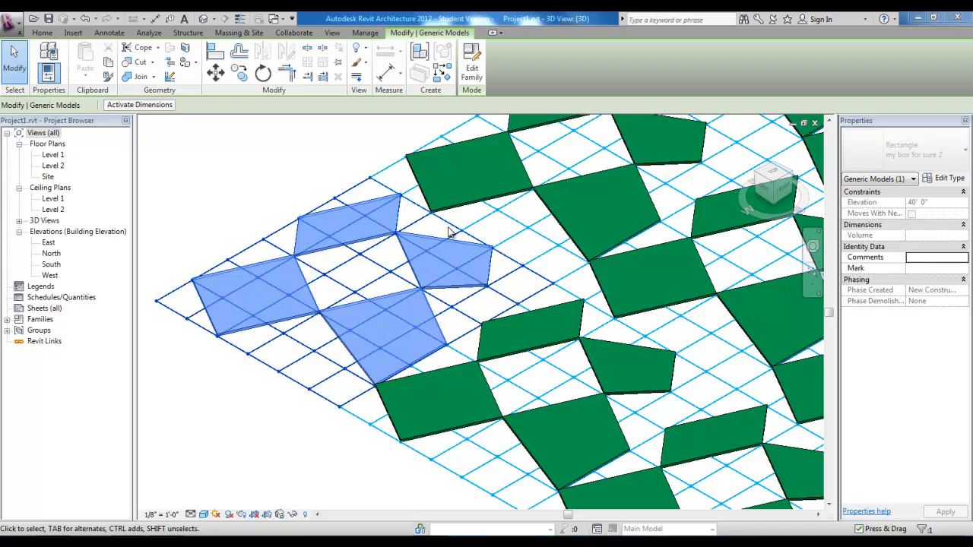
Step: Examine the patterned green panels in the 3D view, checking one nested panel against the whole component and its grid
{"action": "left_click", "coordinate": [218, 315]}
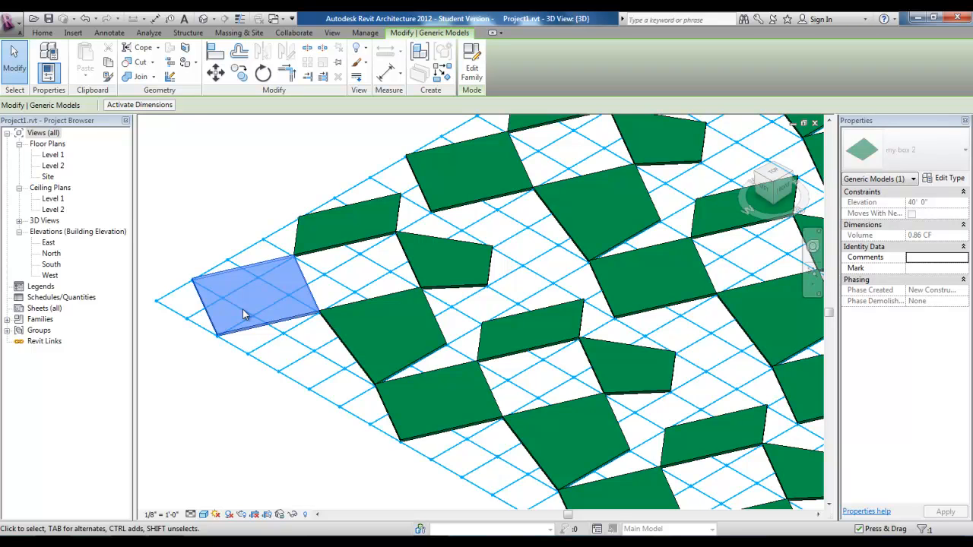
{"action": "left_click", "coordinate": [243, 309]}
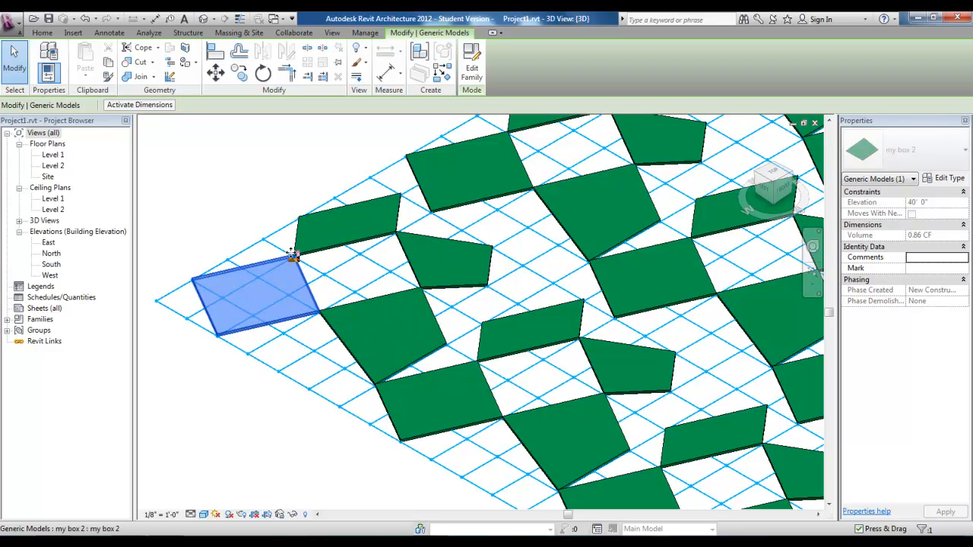
{"action": "left_click", "coordinate": [368, 285]}
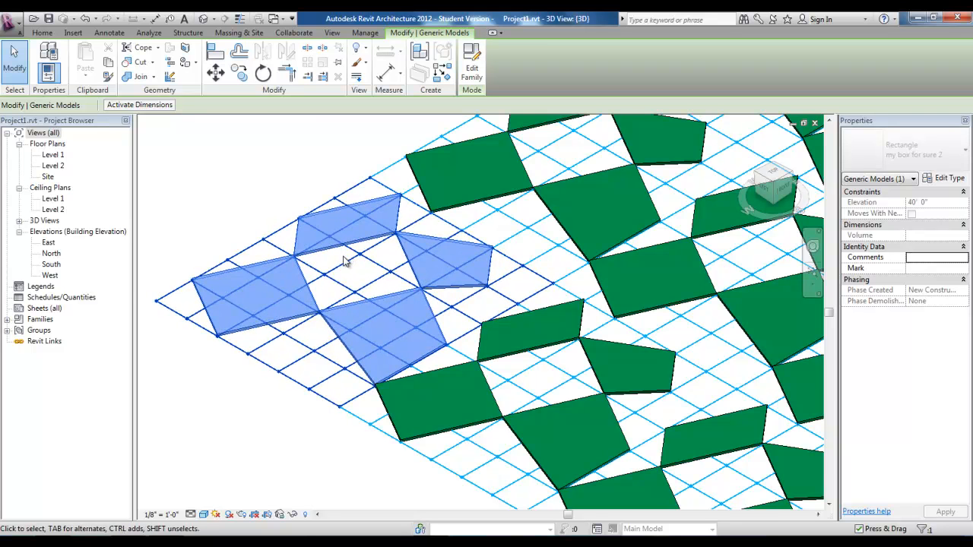
{"action": "scroll", "coordinate": [344, 261], "scroll_direction": "down", "scroll_amount": 2}
{"action": "scroll", "coordinate": [344, 261], "scroll_direction": "down", "scroll_amount": 4}
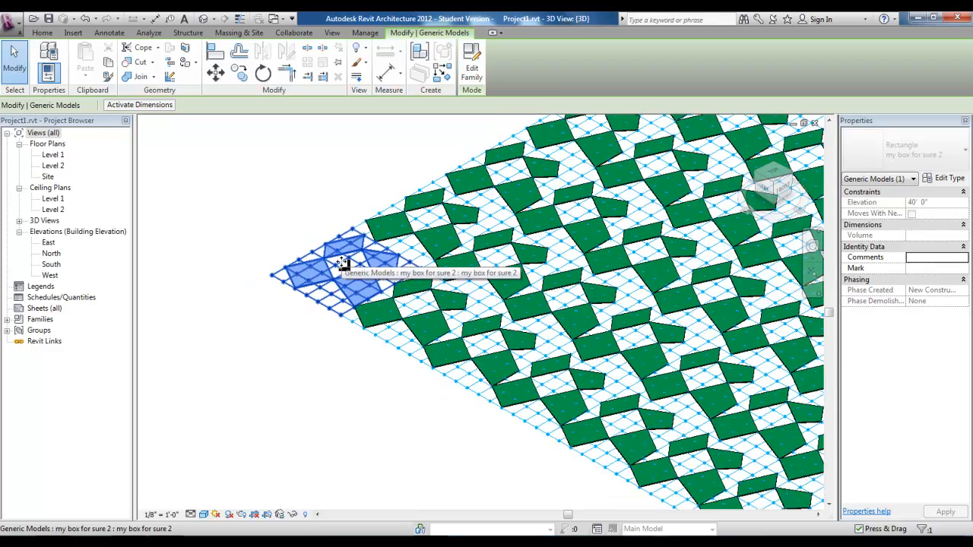
{"action": "middle_click_drag", "start_coordinate": [340, 279], "coordinate": [268, 316]}
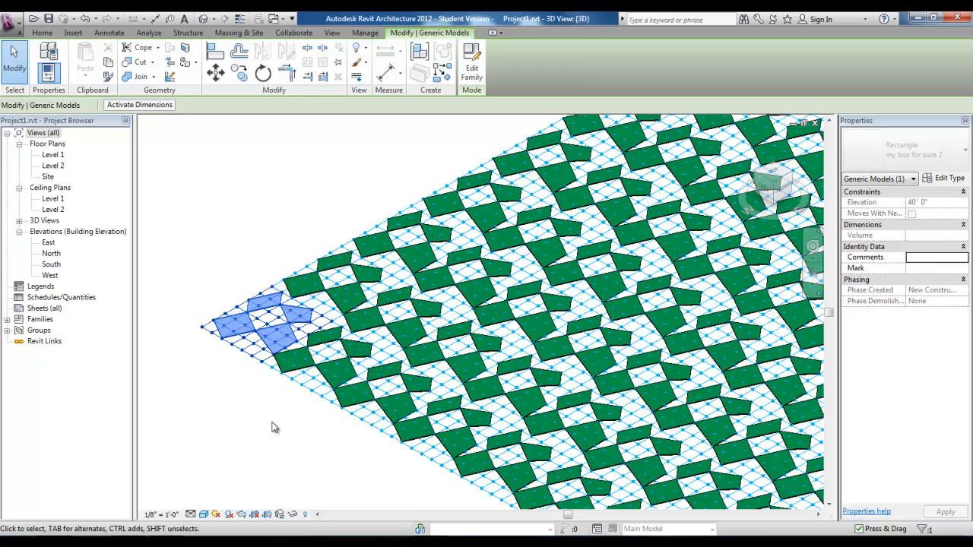
{"action": "middle_click_drag", "start_coordinate": [254, 393], "coordinate": [230, 340]}
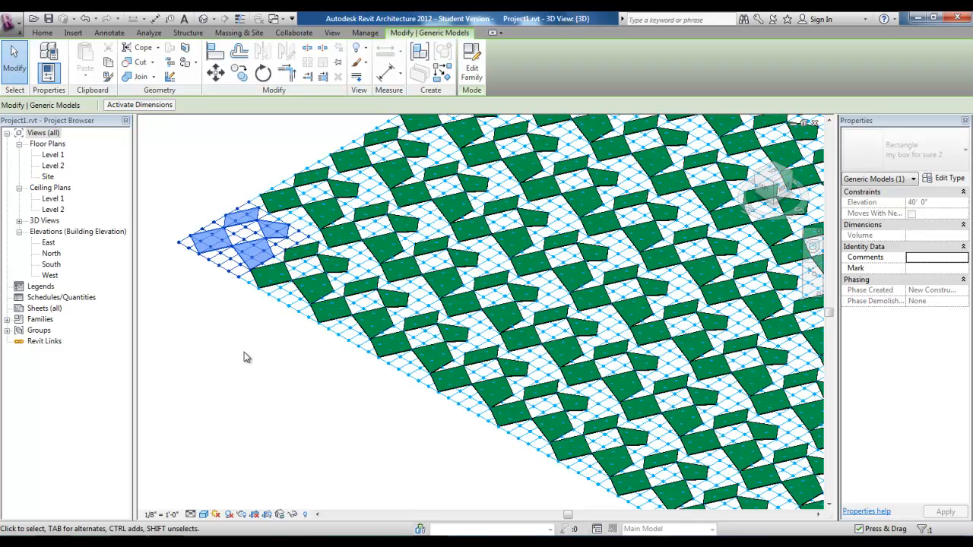
{"action": "key", "text": "Escape"}
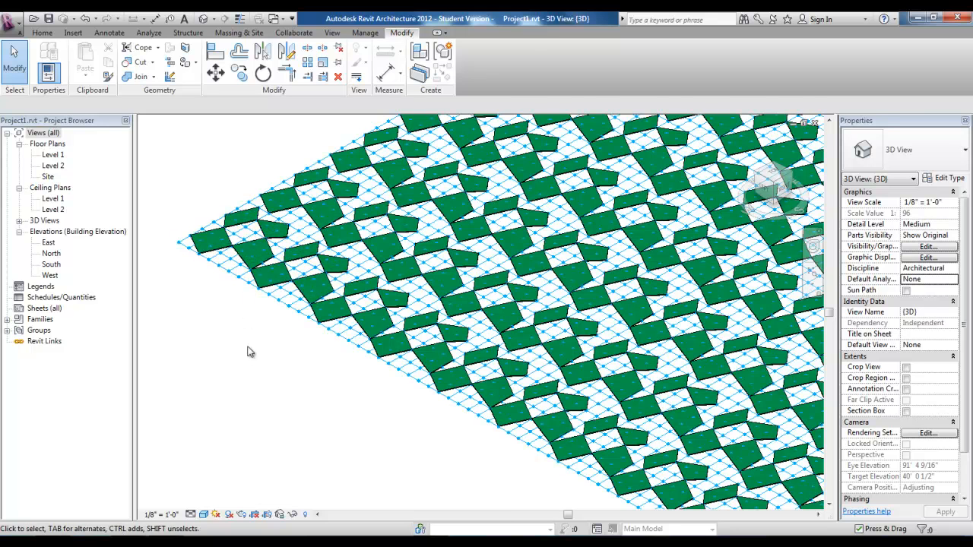
Step: Close Project1.rvt and the my box 2.rfa family, saving the changes to both
{"action": "left_click", "coordinate": [817, 124]}
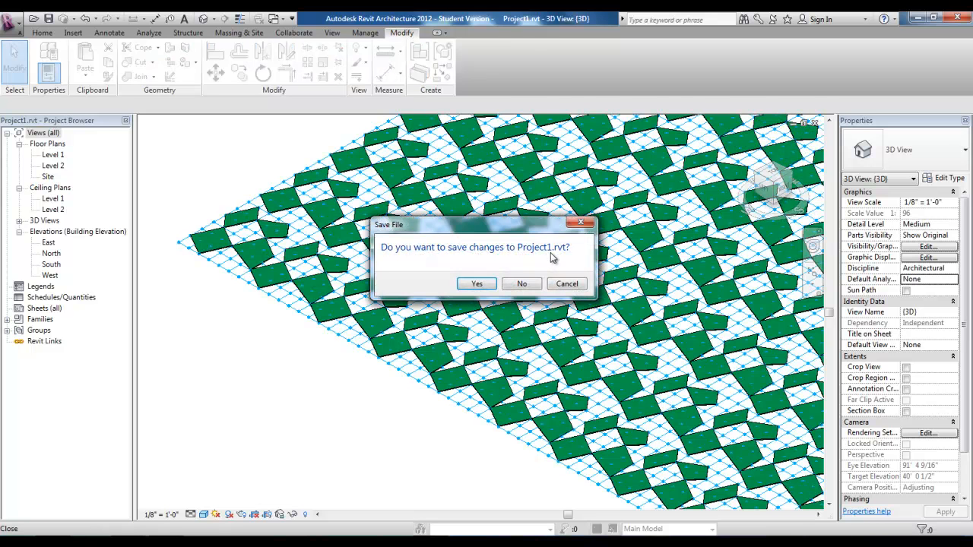
{"action": "left_click", "coordinate": [476, 283]}
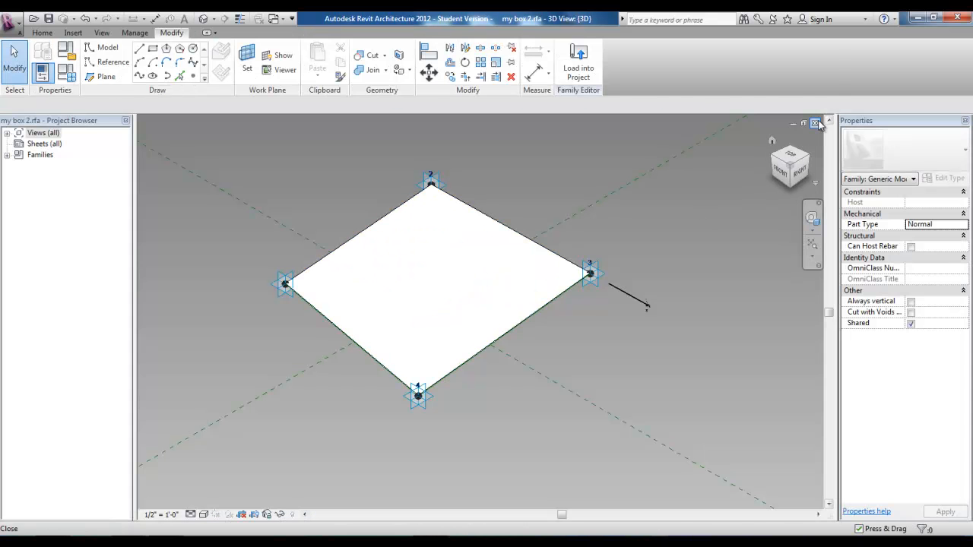
{"action": "left_click", "coordinate": [814, 122]}
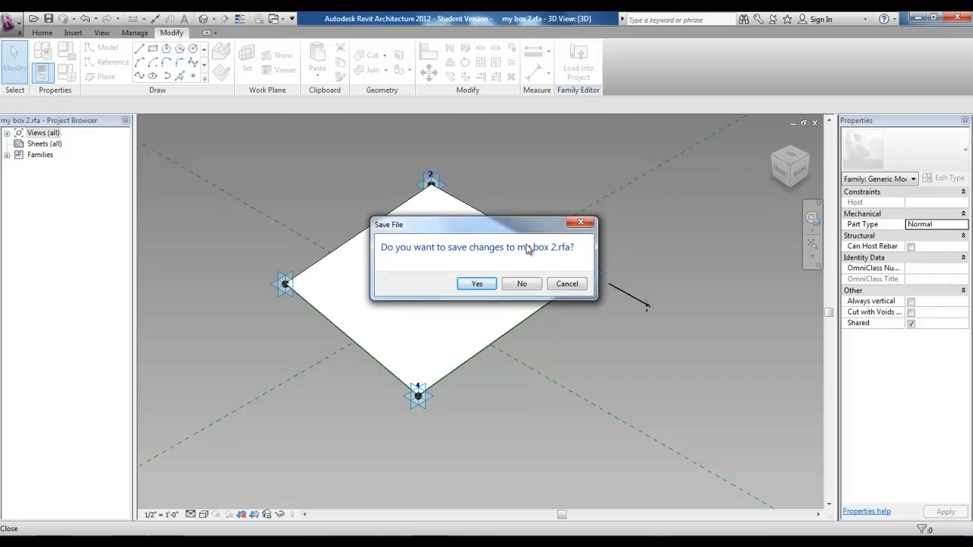
{"action": "left_click", "coordinate": [476, 284]}
Step: Create a new family from the Generic Model Adaptive.rft template
{"action": "left_click", "coordinate": [9, 25]}
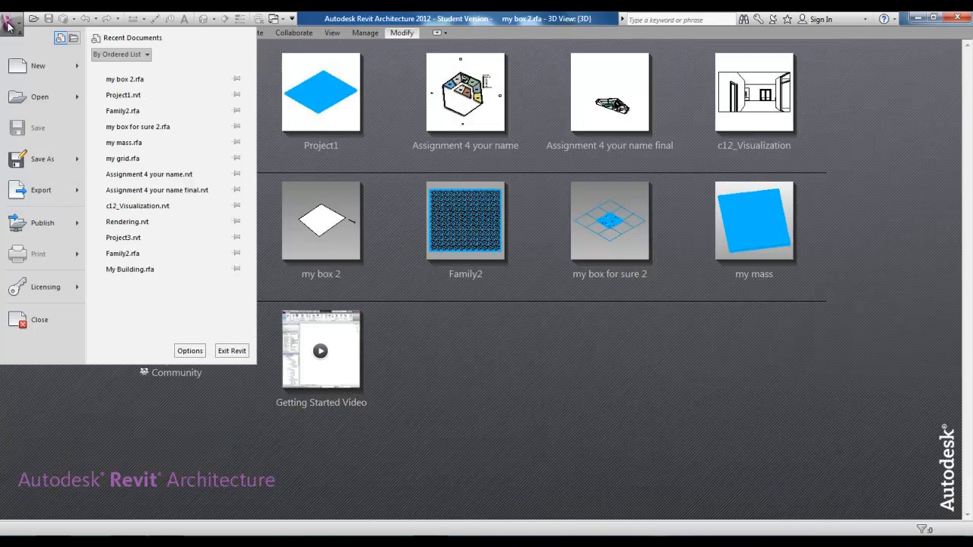
{"action": "mouse_move", "coordinate": [23, 74]}
{"action": "left_click", "coordinate": [161, 114]}
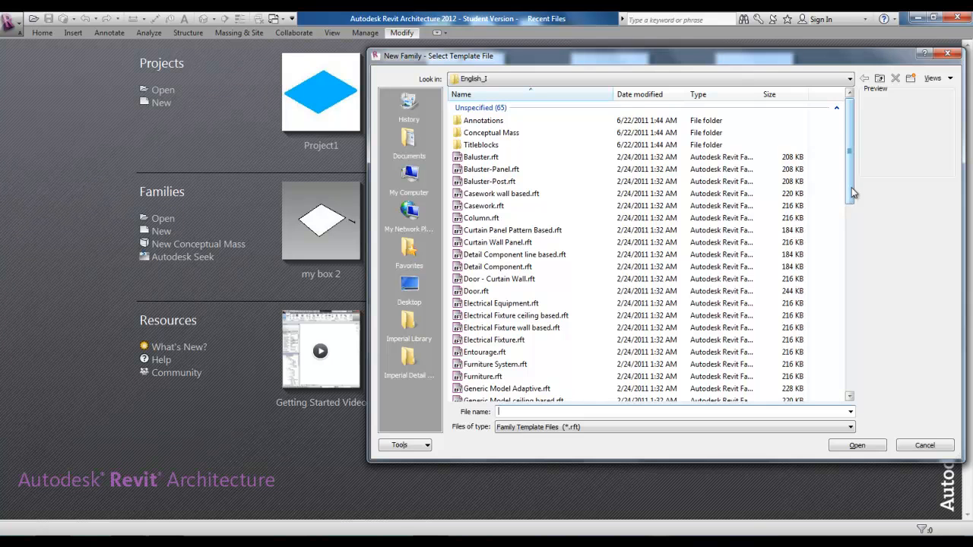
{"action": "left_click_drag", "start_coordinate": [852, 193], "coordinate": [851, 242]}
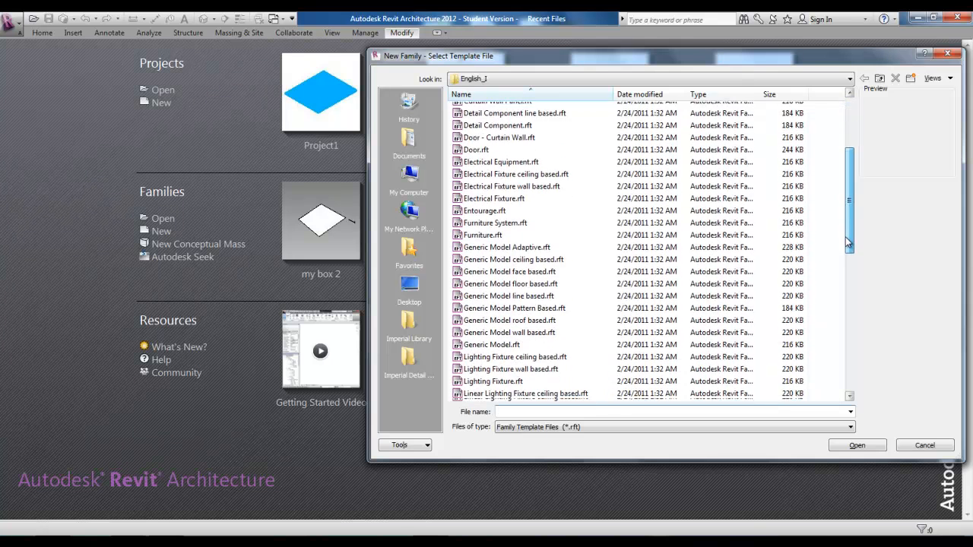
{"action": "left_click", "coordinate": [521, 248]}
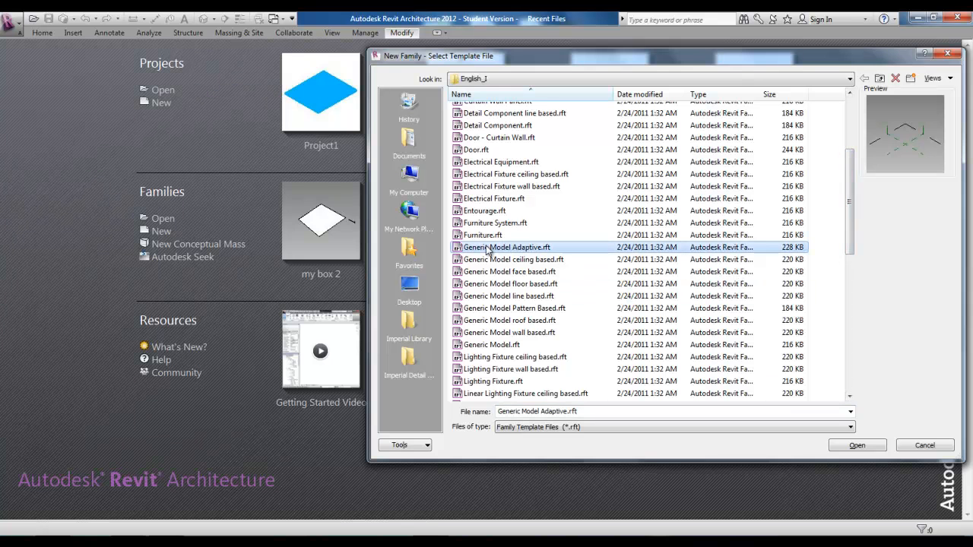
{"action": "double_click", "coordinate": [487, 249]}
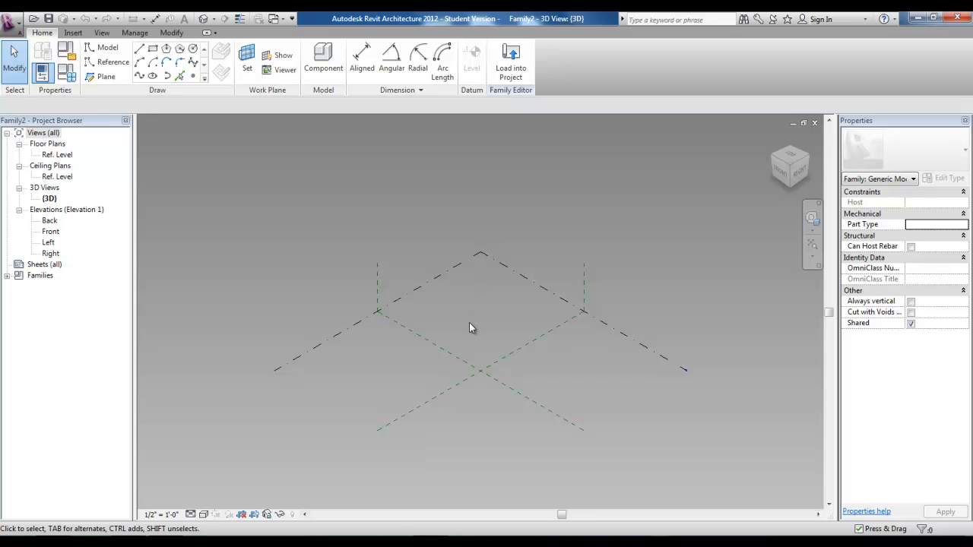
Step: Place four reference points on the Ref. Level plane, forming a quadrilateral around the intersection of the reference planes
{"action": "scroll", "coordinate": [469, 323], "scroll_direction": "up", "scroll_amount": 3}
{"action": "middle_click_drag", "start_coordinate": [469, 323], "coordinate": [446, 271]}
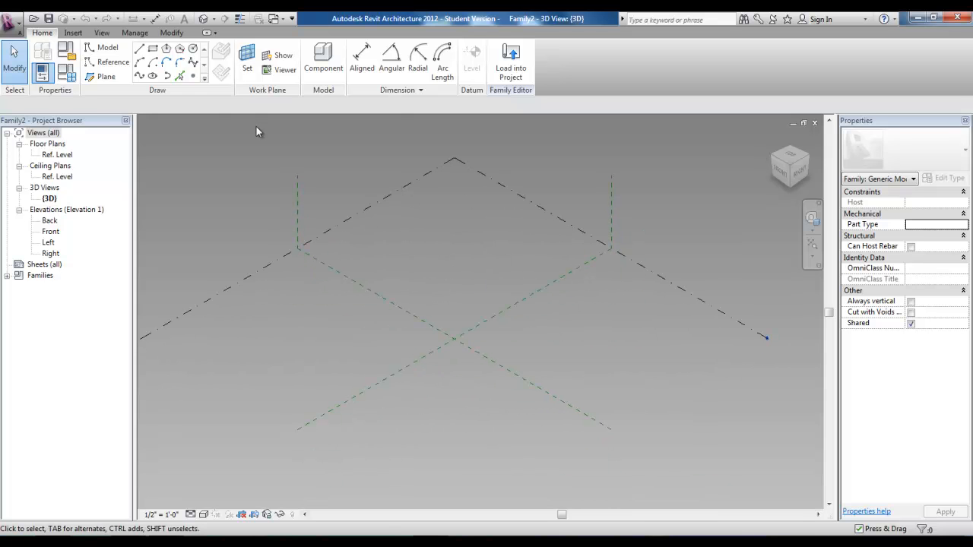
{"action": "left_click", "coordinate": [195, 79]}
{"action": "left_click", "coordinate": [367, 328]}
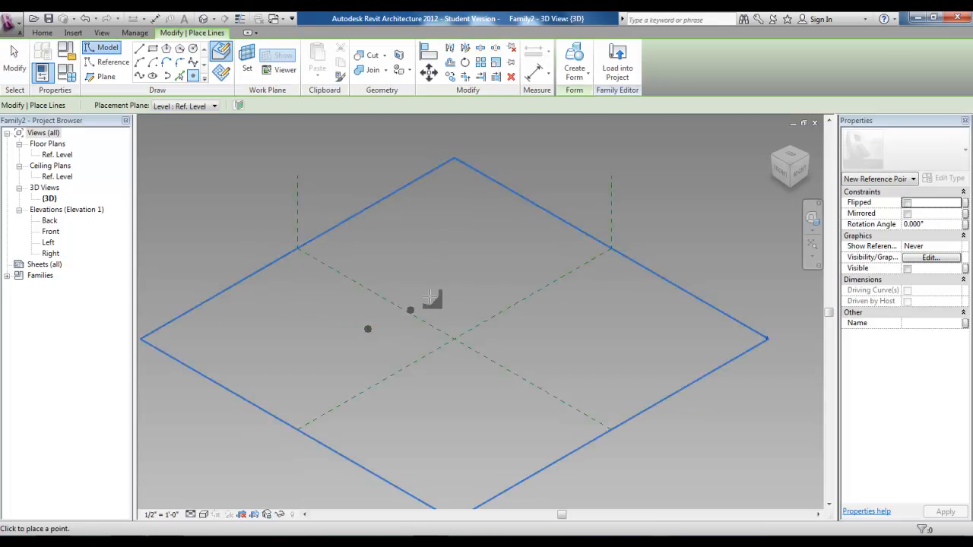
{"action": "left_click", "coordinate": [438, 287]}
{"action": "left_click", "coordinate": [518, 341]}
{"action": "left_click", "coordinate": [439, 383]}
{"action": "scroll", "coordinate": [439, 383], "scroll_direction": "up", "scroll_amount": 3}
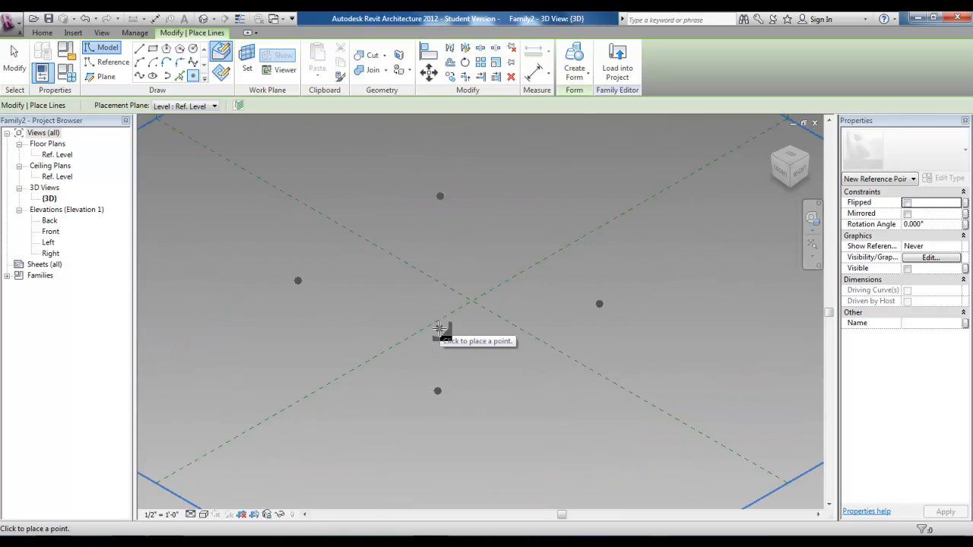
{"action": "key", "text": "Escape"}
{"action": "key", "text": "Escape"}
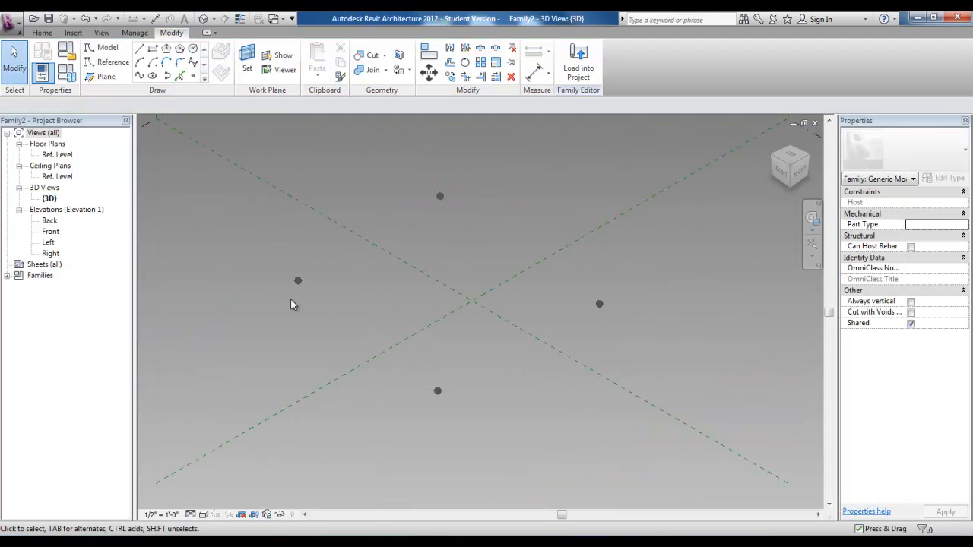
Step: Convert all four reference points into adaptive points with Make Adaptive
{"action": "left_click_drag", "start_coordinate": [271, 309], "coordinate": [506, 177]}
{"action": "left_click_drag", "start_coordinate": [285, 458], "coordinate": [649, 161]}
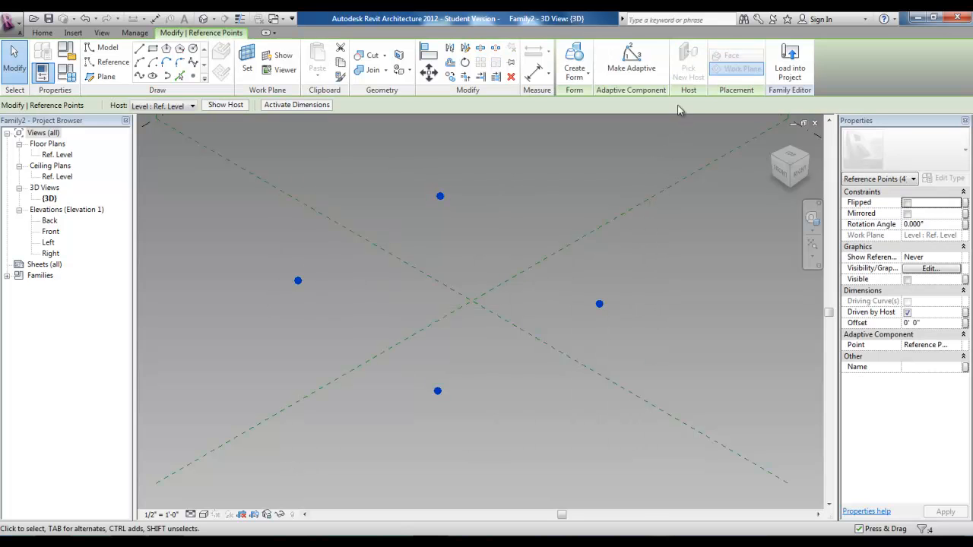
{"action": "left_click", "coordinate": [636, 85]}
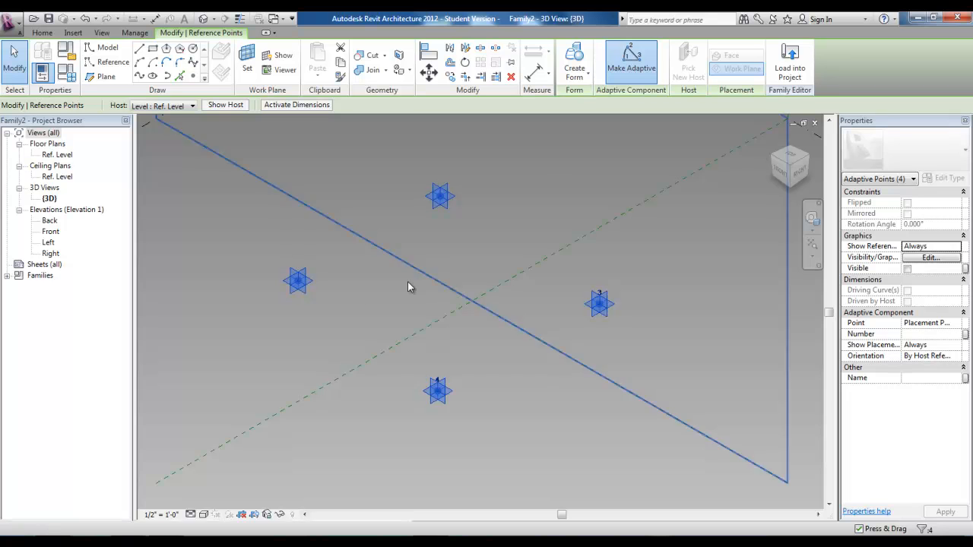
{"action": "left_click", "coordinate": [239, 249]}
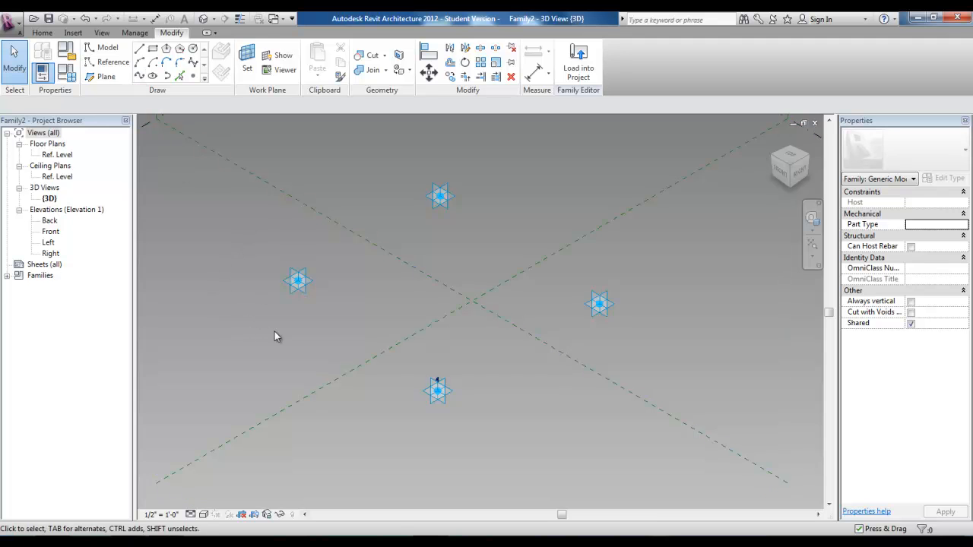
Step: Connect the four adaptive points pairwise with Spline Through Points to form a closed four-sided outline
{"action": "left_click_drag", "start_coordinate": [252, 343], "coordinate": [539, 155]}
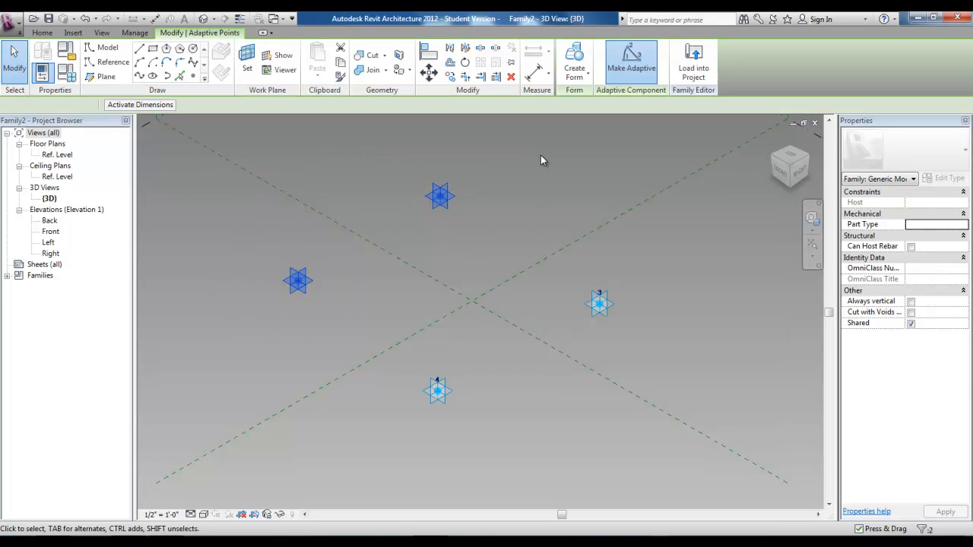
{"action": "left_click", "coordinate": [139, 77]}
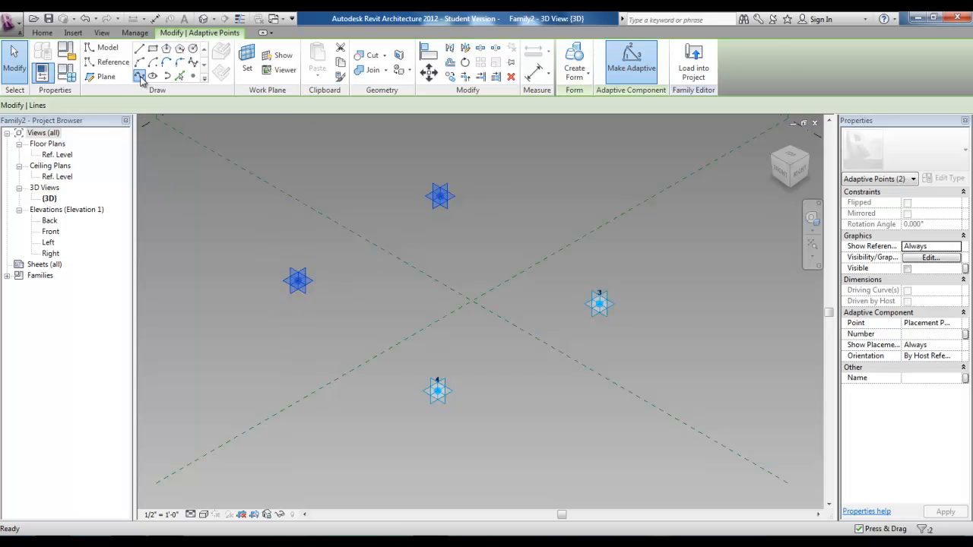
{"action": "left_click_drag", "start_coordinate": [391, 146], "coordinate": [681, 351]}
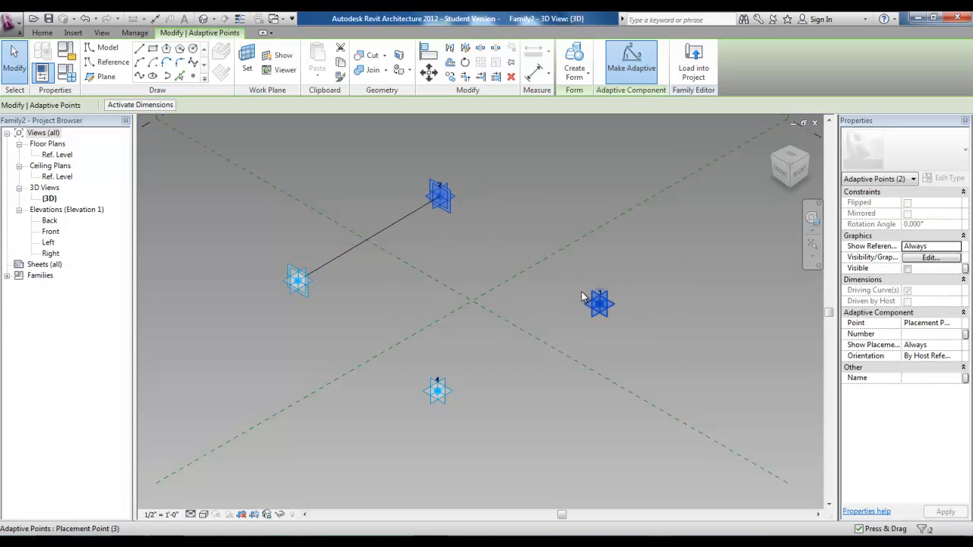
{"action": "left_click", "coordinate": [139, 77]}
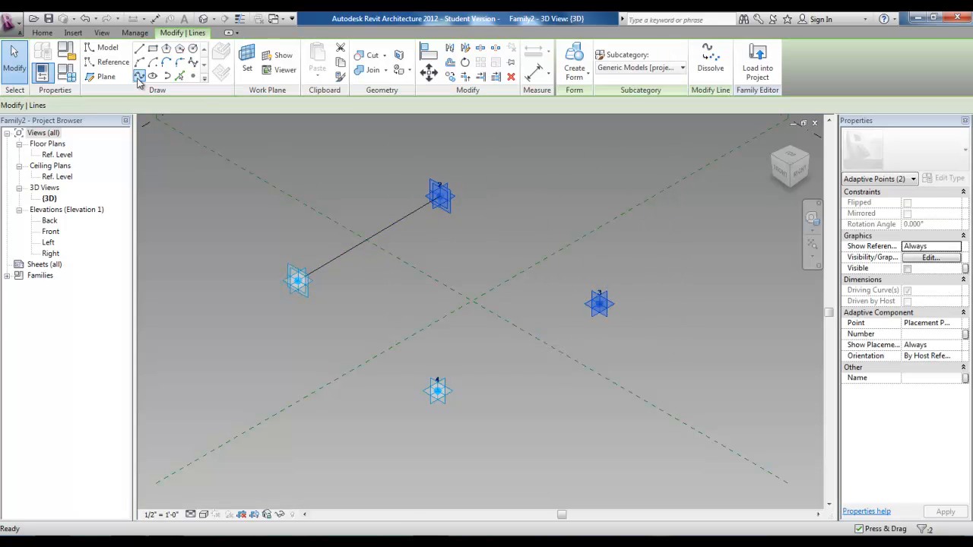
{"action": "left_click_drag", "start_coordinate": [401, 450], "coordinate": [670, 260]}
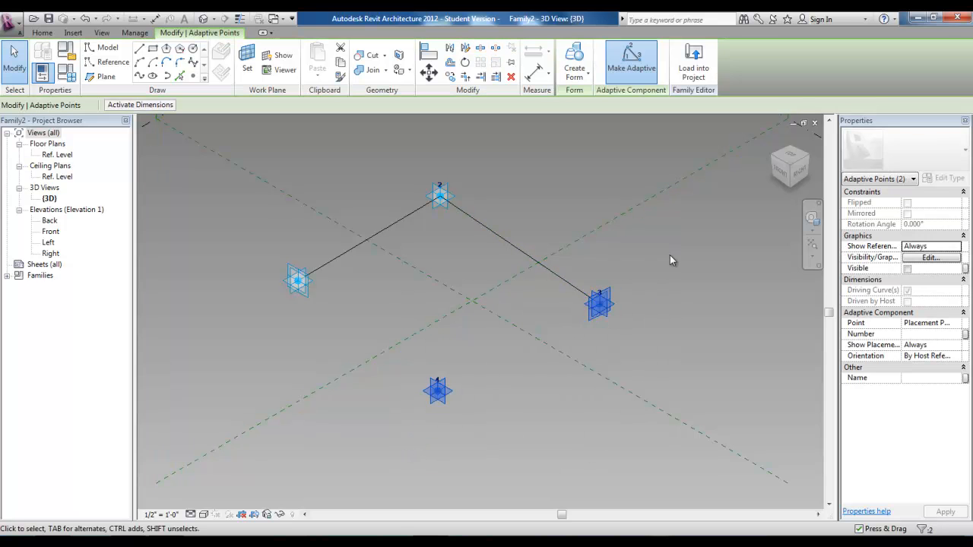
{"action": "left_click", "coordinate": [139, 78]}
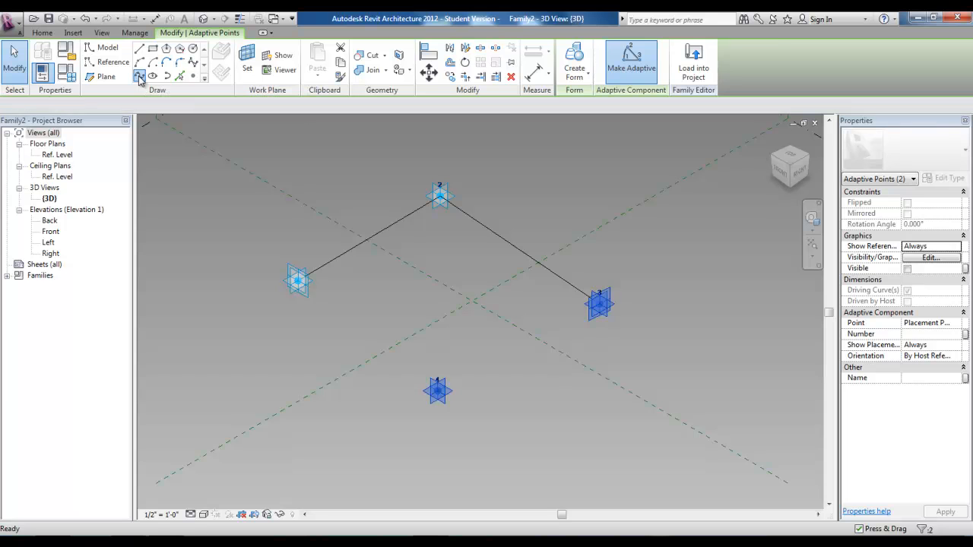
{"action": "left_click_drag", "start_coordinate": [260, 244], "coordinate": [490, 447]}
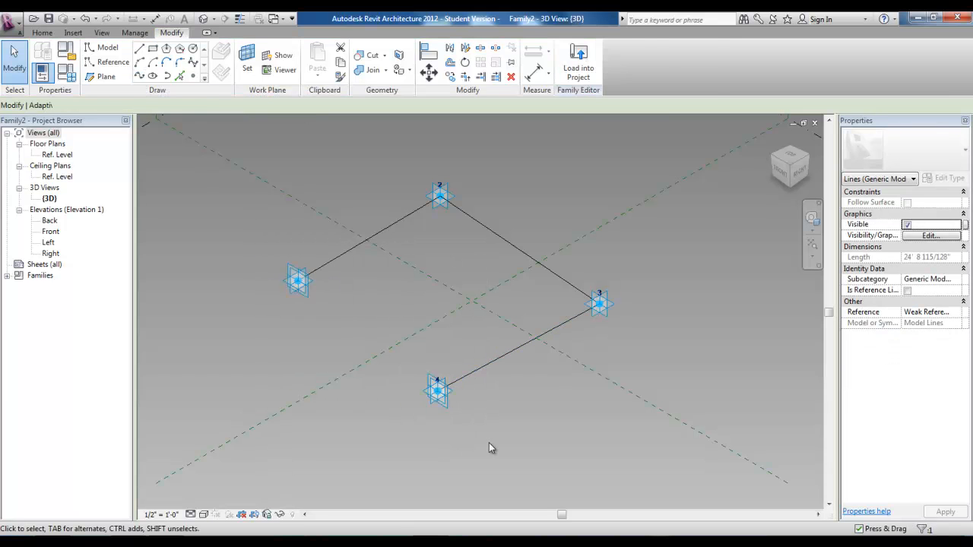
{"action": "left_click", "coordinate": [139, 78]}
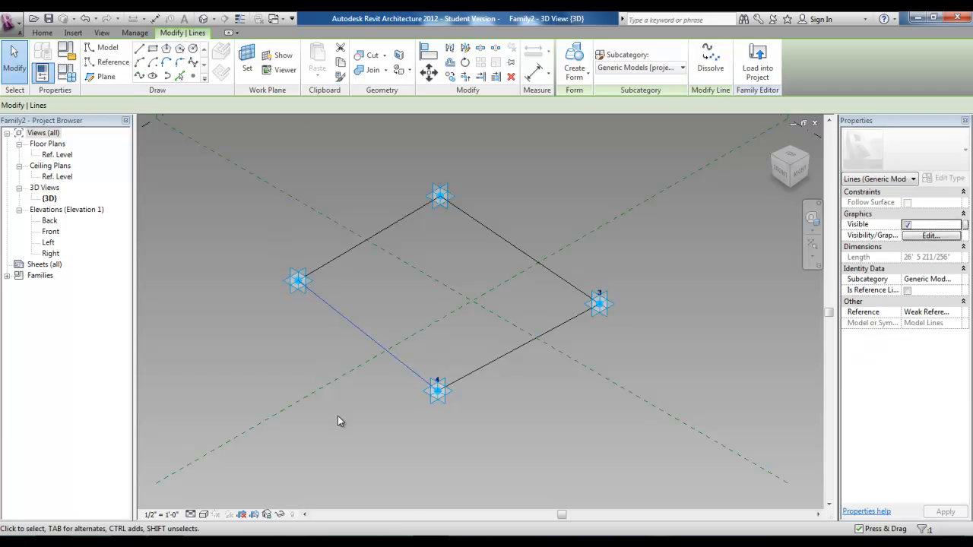
Step: Convert the whole four-line chain between the adaptive points into reference lines
{"action": "key", "text": "Tab"}
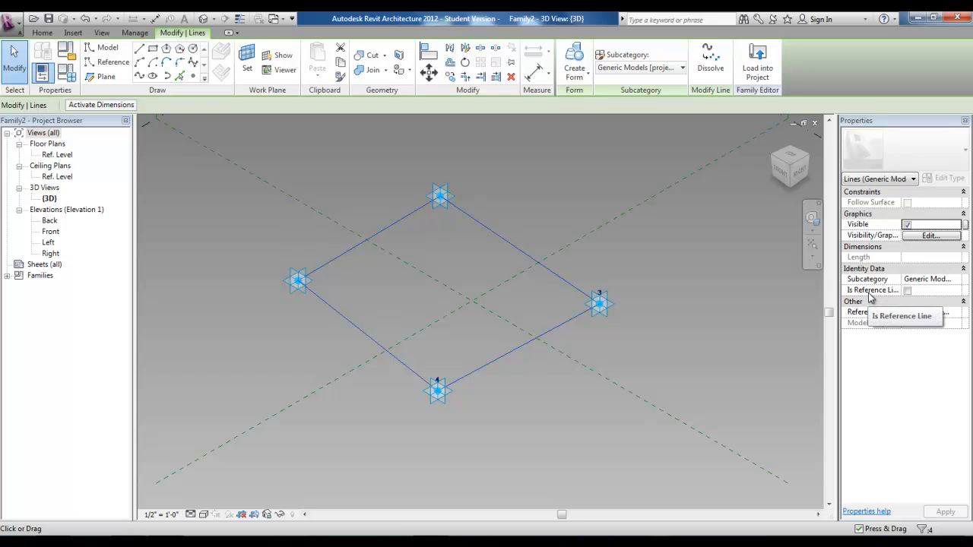
{"action": "left_click", "coordinate": [907, 290]}
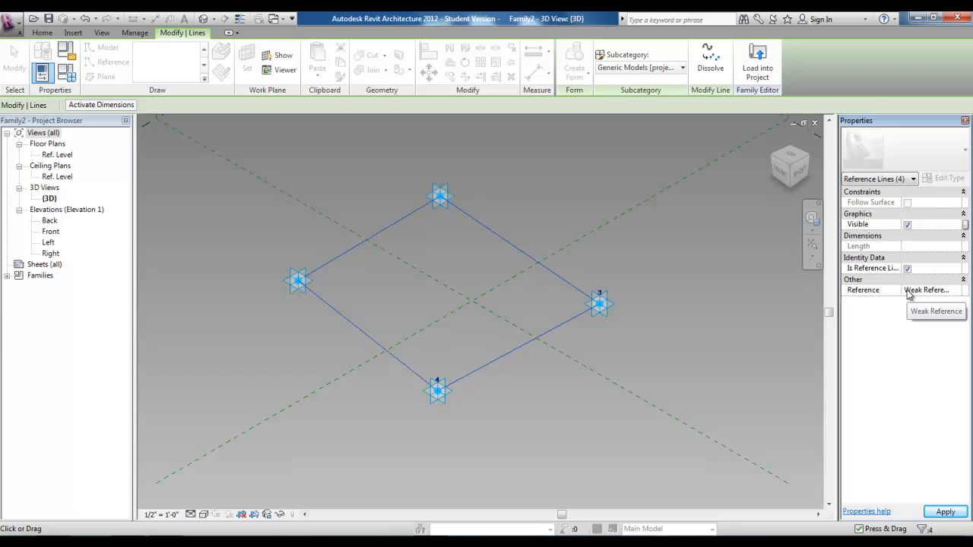
{"action": "left_click", "coordinate": [946, 512]}
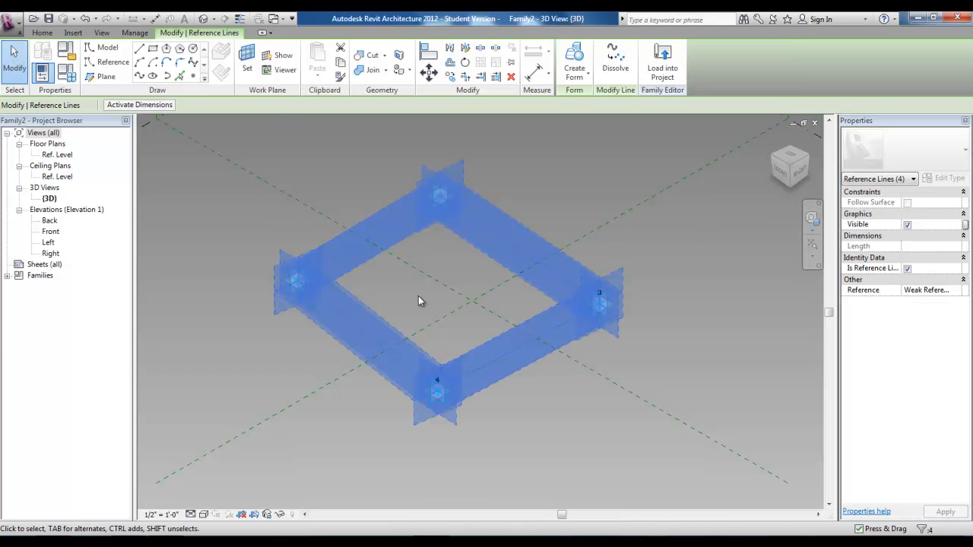
{"action": "scroll", "coordinate": [414, 278], "scroll_direction": "up", "scroll_amount": 2}
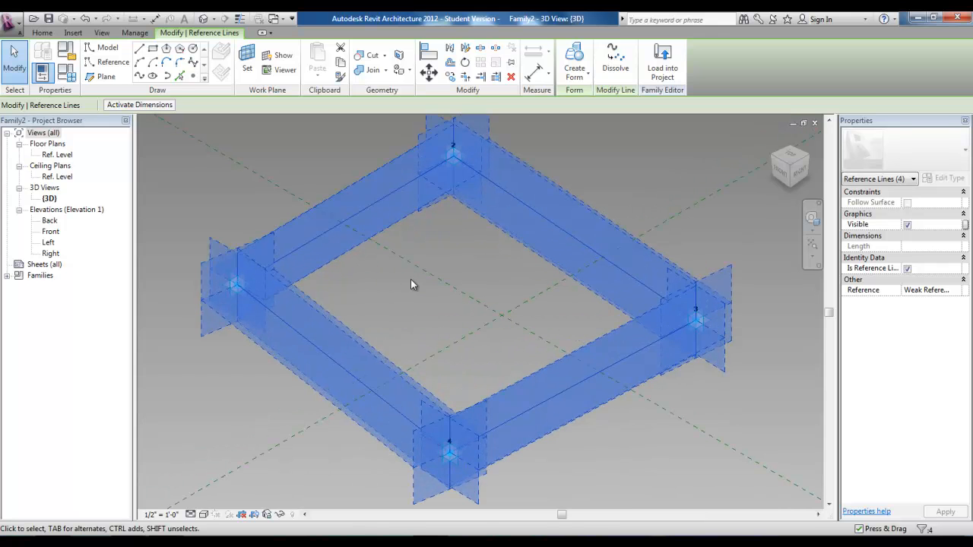
{"action": "left_click", "coordinate": [411, 280]}
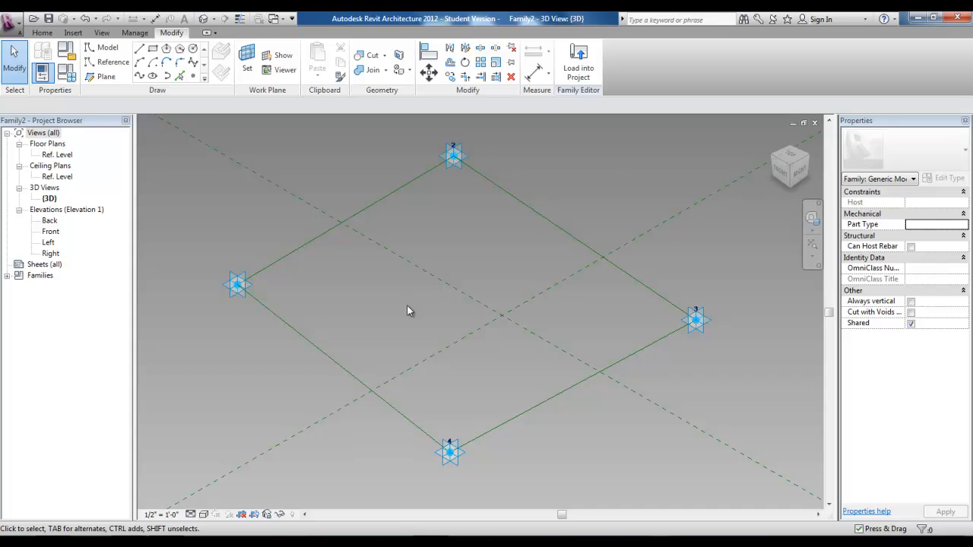
Step: Create a solid box form from the four reference lines, choosing the extruded option over the flat surface
{"action": "scroll", "coordinate": [408, 308], "scroll_direction": "down", "scroll_amount": 3}
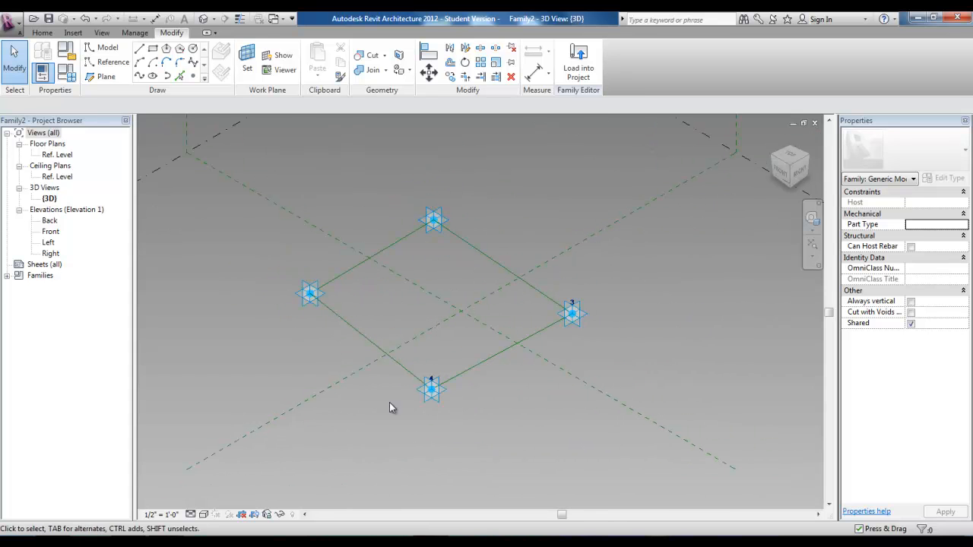
{"action": "left_click", "coordinate": [367, 342]}
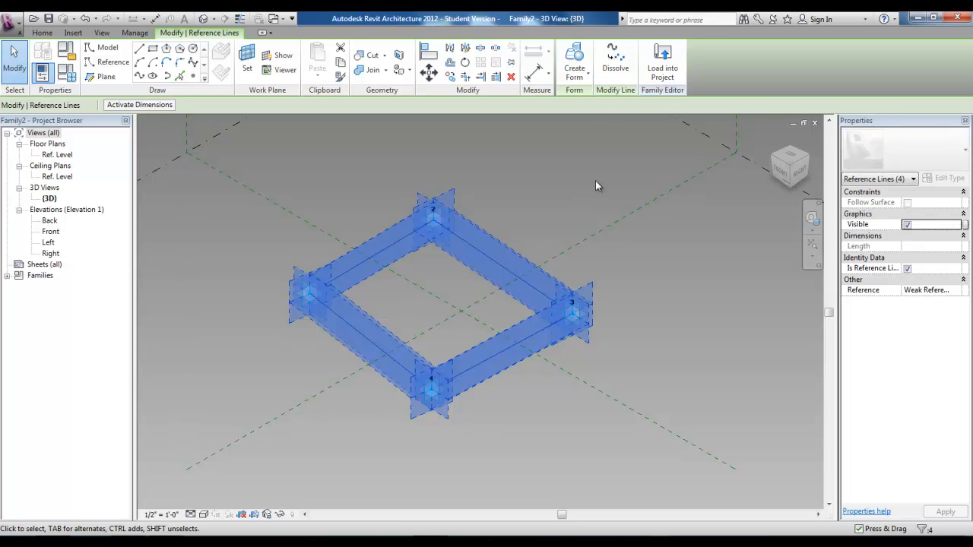
{"action": "left_click", "coordinate": [580, 89]}
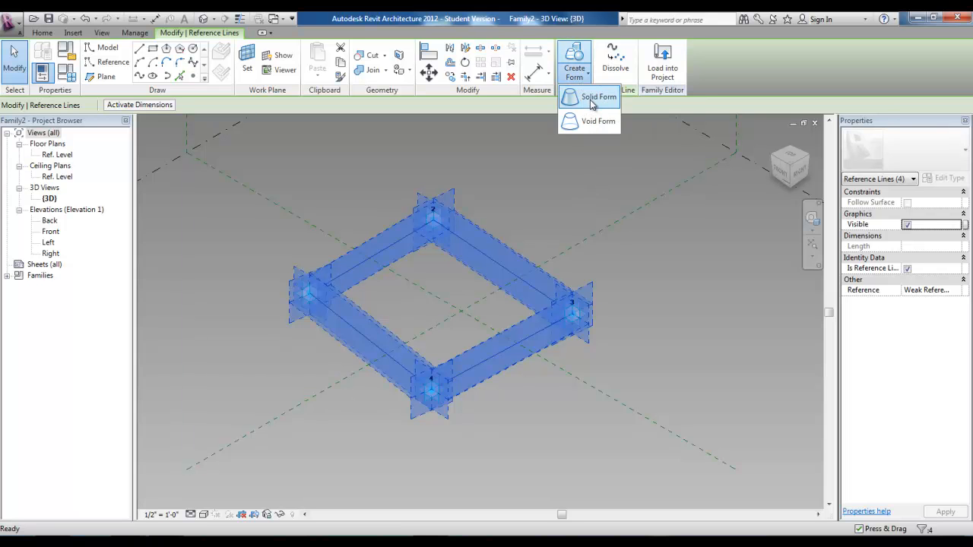
{"action": "left_click", "coordinate": [592, 101]}
{"action": "key", "text": "Escape"}
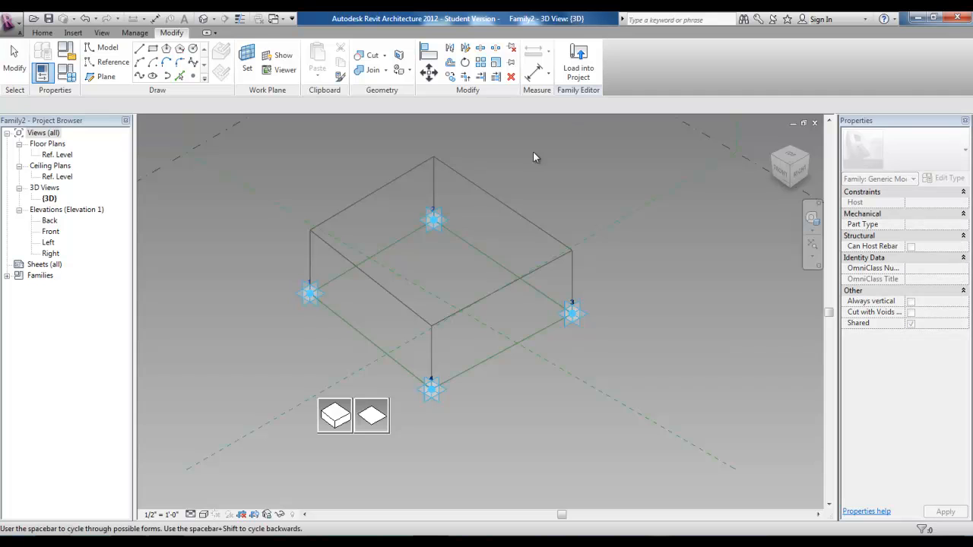
{"action": "left_click", "coordinate": [340, 420]}
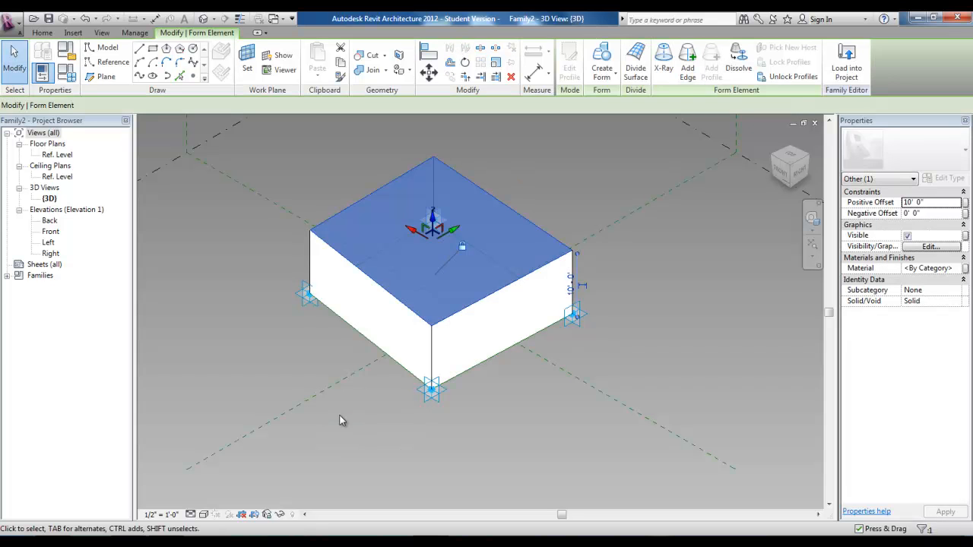
Step: Make the box's temporary height dimension permanent and move it outward, clear of the vertical edge
{"action": "scroll", "coordinate": [589, 289], "scroll_direction": "up", "scroll_amount": 4}
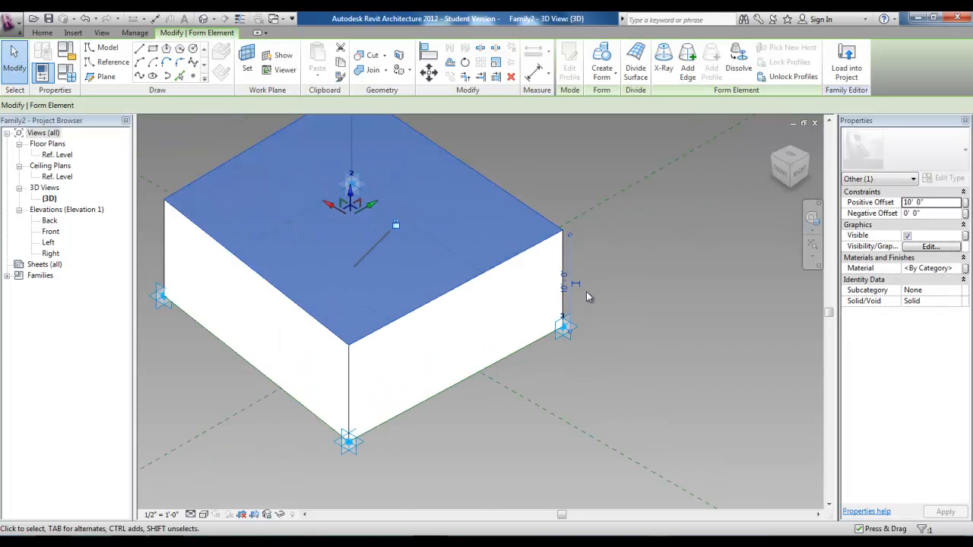
{"action": "scroll", "coordinate": [576, 298], "scroll_direction": "down", "scroll_amount": 2}
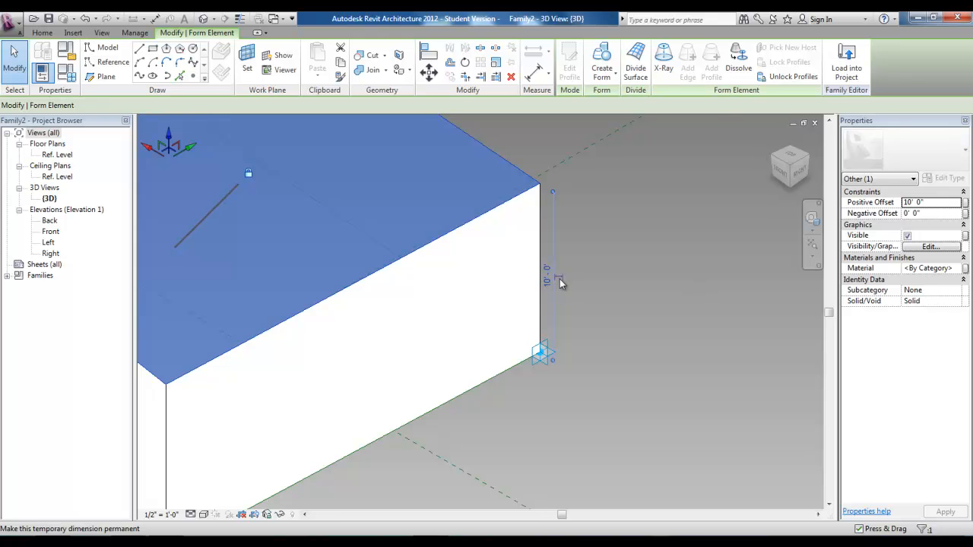
{"action": "left_click", "coordinate": [558, 279]}
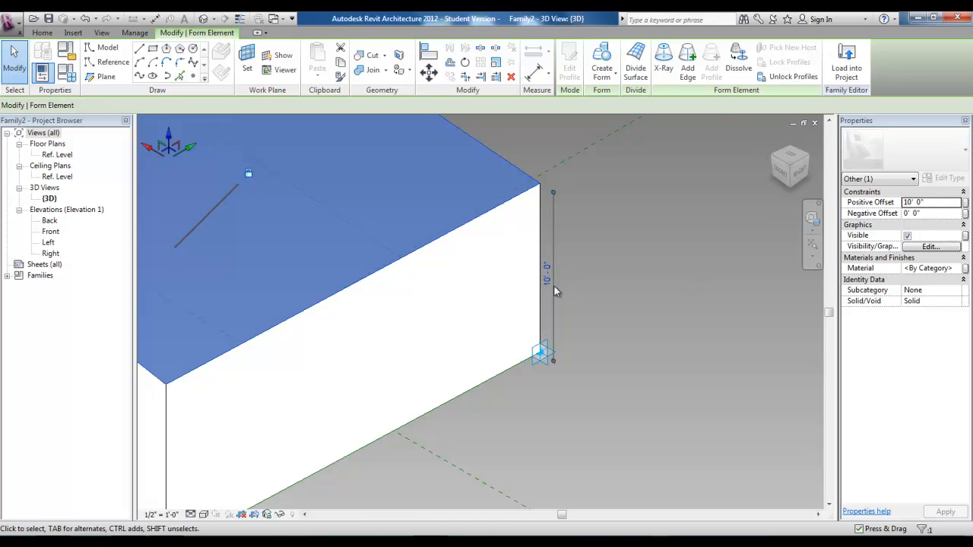
{"action": "left_click_drag", "start_coordinate": [559, 308], "coordinate": [613, 354]}
Step: Label the box's height dimension with a new family type parameter named H, grouped under Dimensions
{"action": "scroll", "coordinate": [550, 436], "scroll_direction": "down", "scroll_amount": 2}
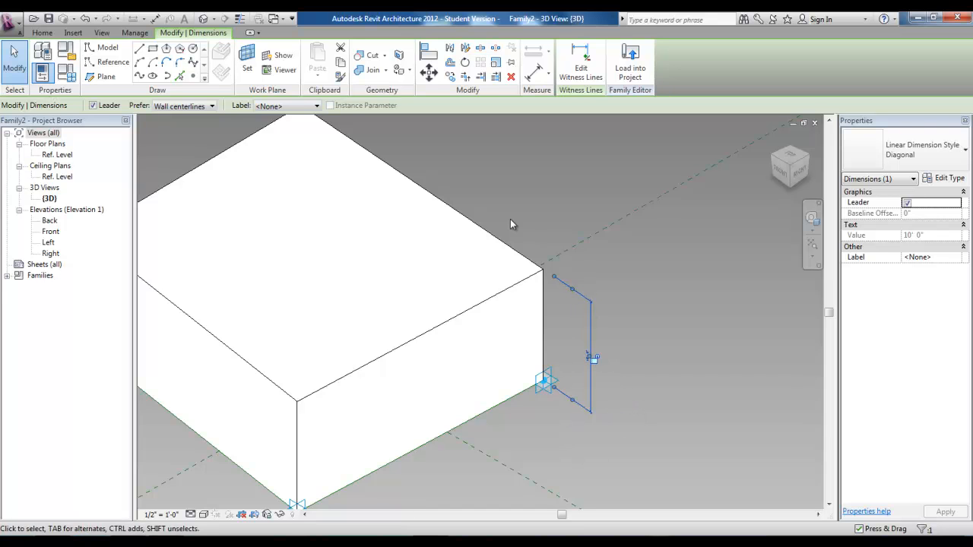
{"action": "left_click", "coordinate": [317, 108]}
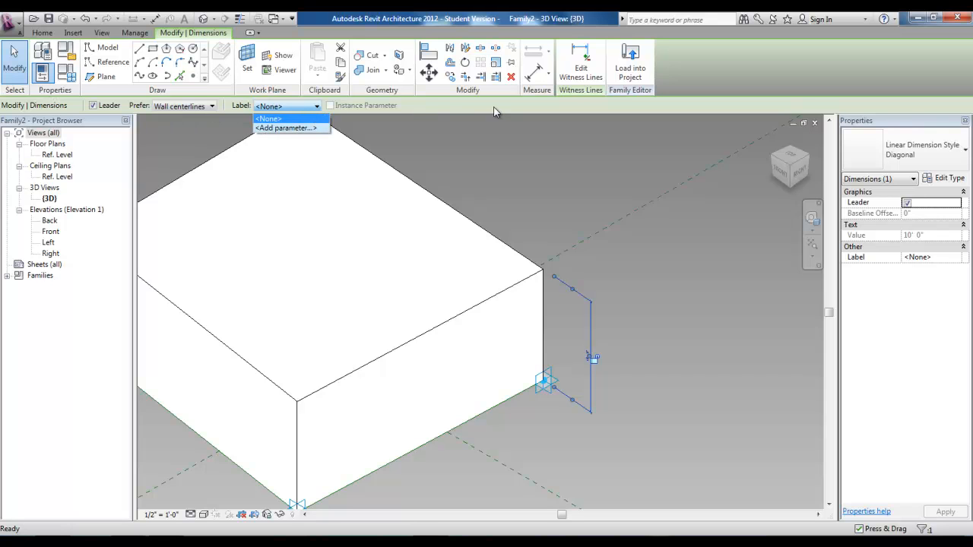
{"action": "left_click", "coordinate": [286, 127]}
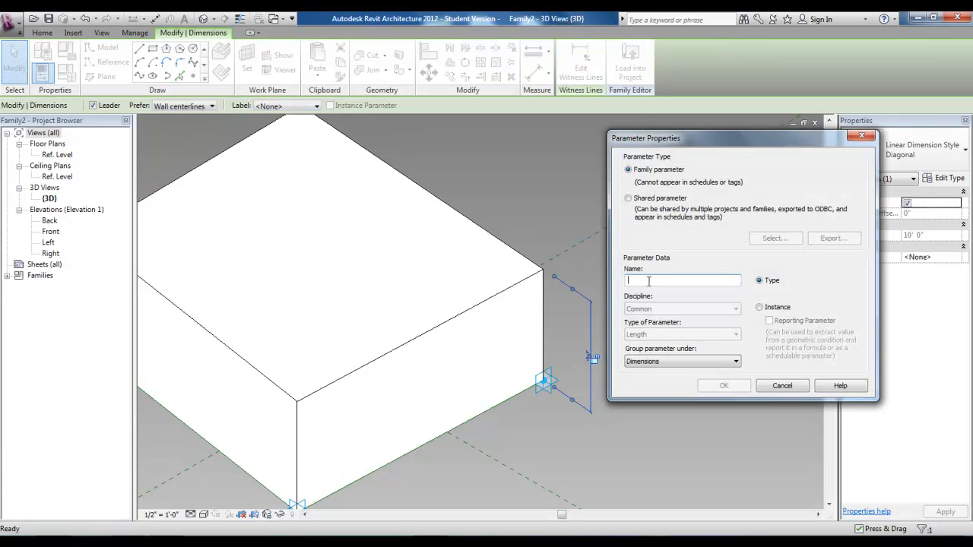
{"action": "type", "text": "W"}
{"action": "key", "text": "BackSpace"}
{"action": "type", "text": "H"}
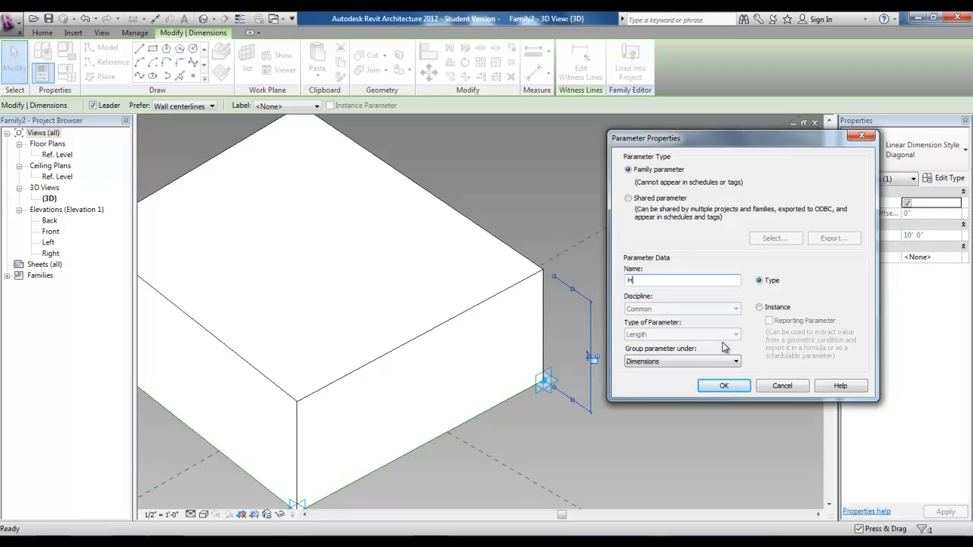
{"action": "left_click", "coordinate": [724, 385]}
{"action": "scroll", "coordinate": [461, 341], "scroll_direction": "down", "scroll_amount": 4}
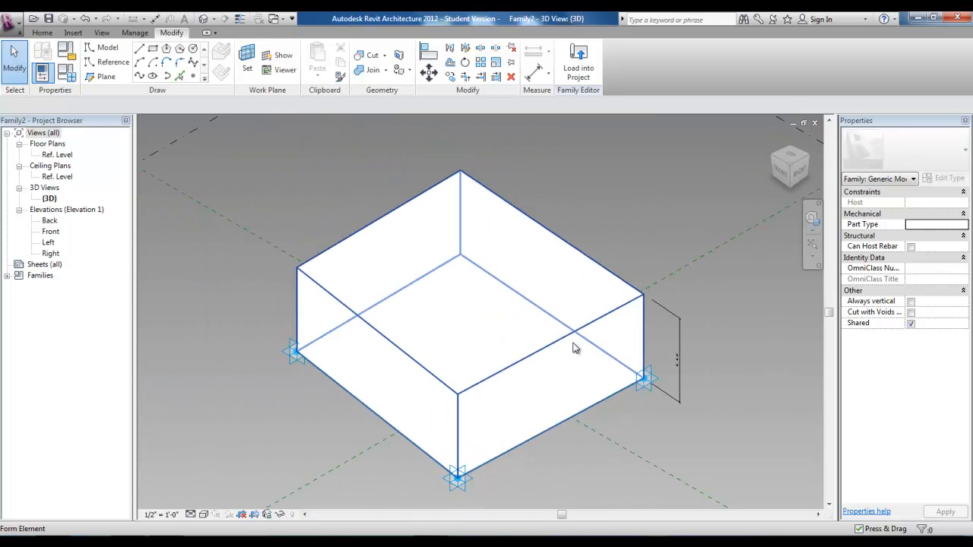
Step: Save the family as box in New folder under 1 AA - LTU
{"action": "left_click", "coordinate": [48, 19]}
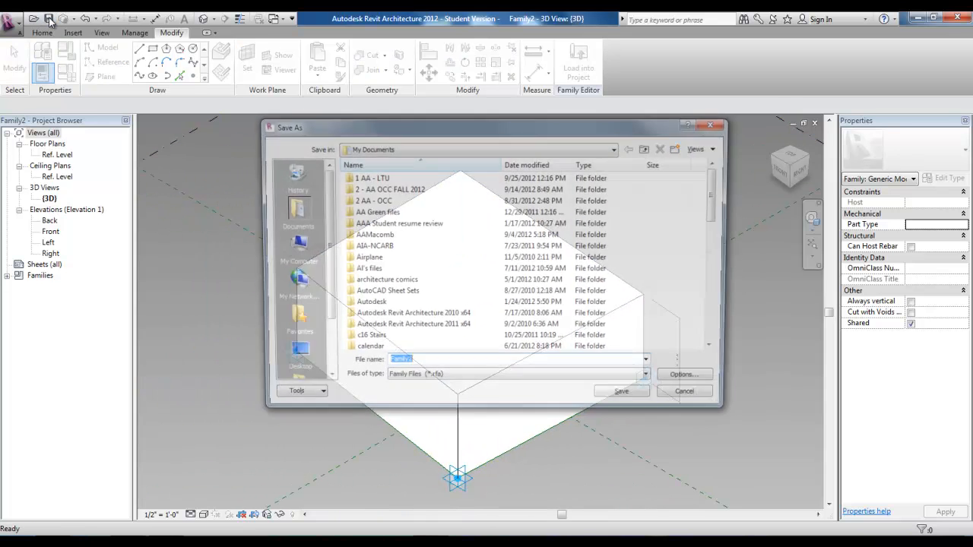
{"action": "double_click", "coordinate": [372, 178]}
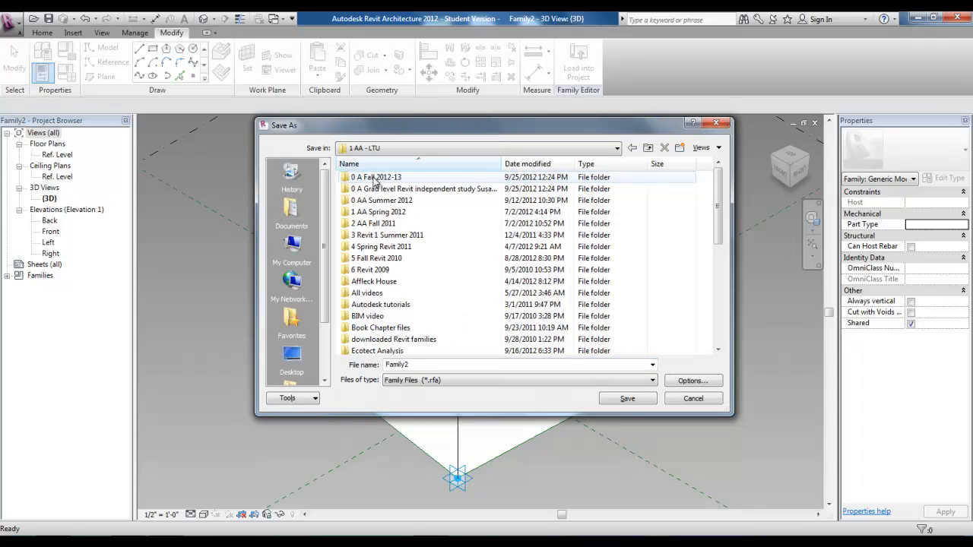
{"action": "double_click", "coordinate": [385, 189]}
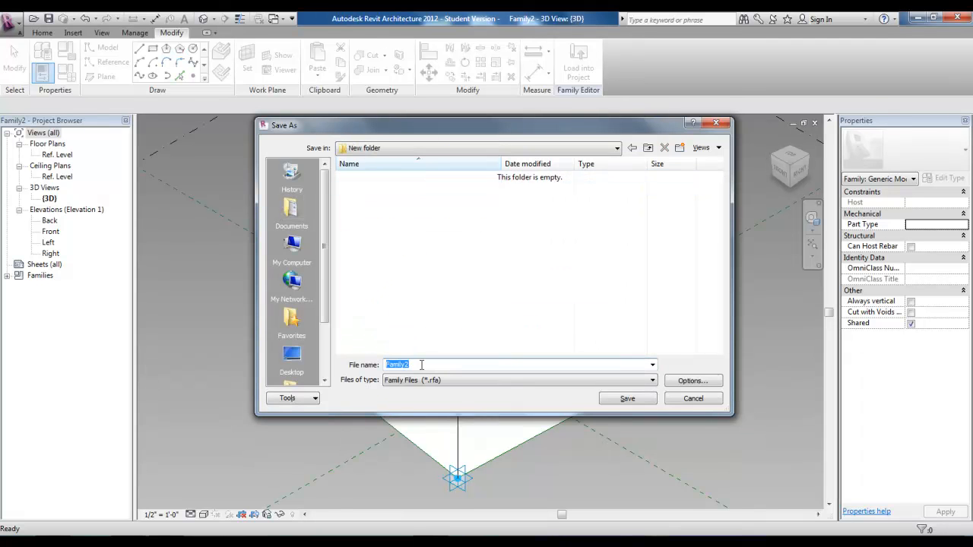
{"action": "type", "text": "box"}
{"action": "key", "text": "Return"}
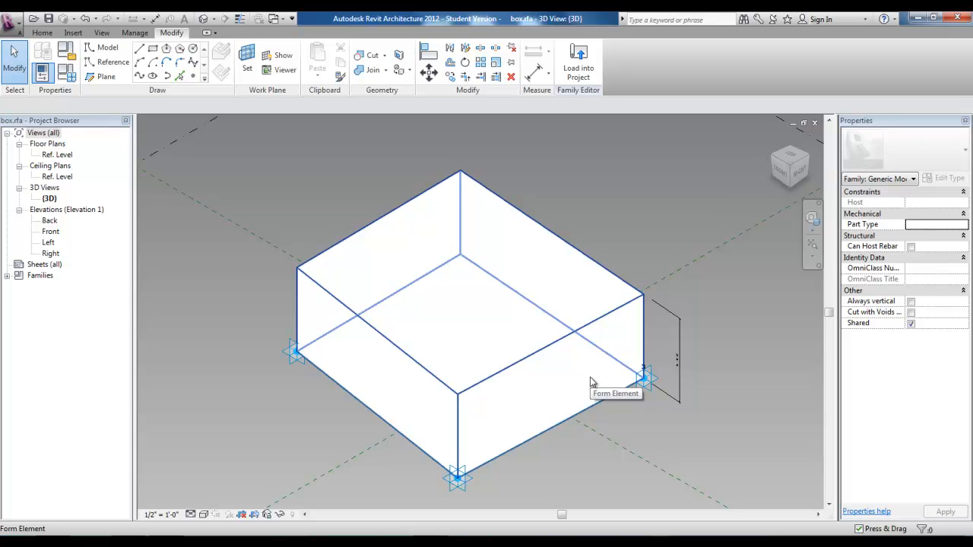
{"action": "key", "text": "Escape"}
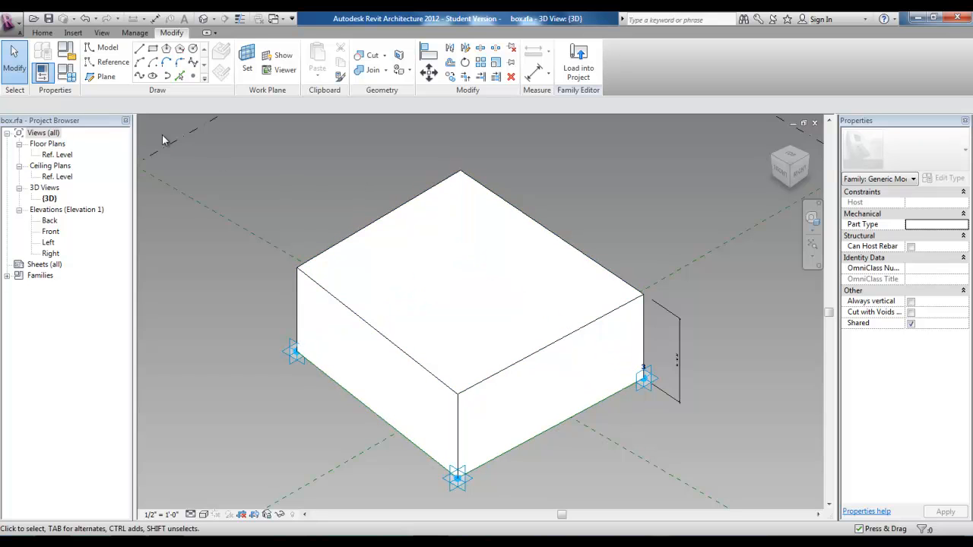
Step: Start a new family from the Generic Model Pattern Based.rft template
{"action": "left_click", "coordinate": [10, 25]}
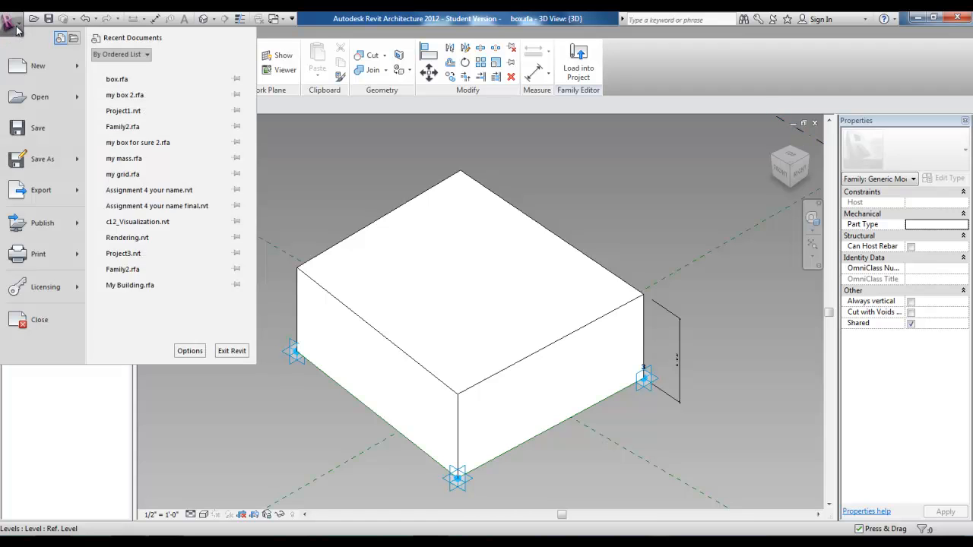
{"action": "mouse_move", "coordinate": [20, 68]}
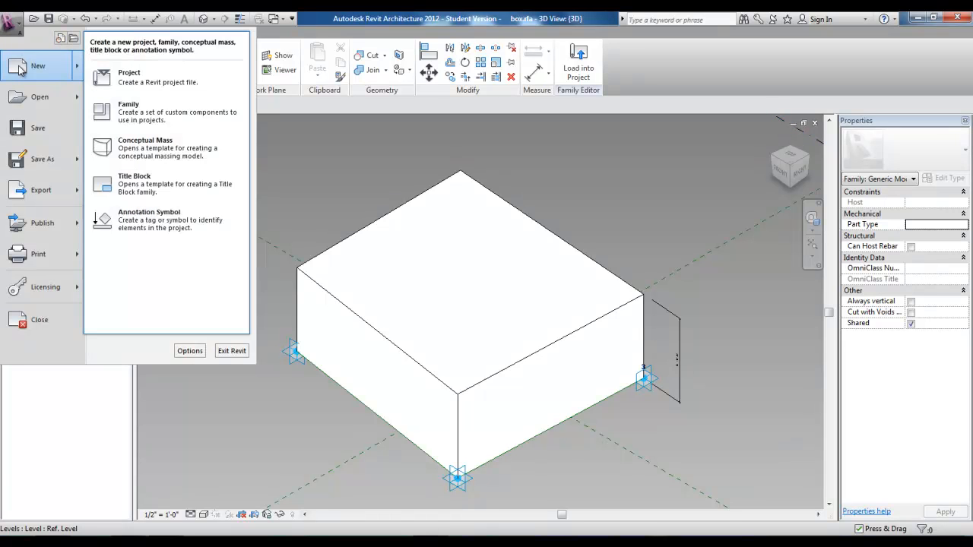
{"action": "left_click", "coordinate": [160, 120]}
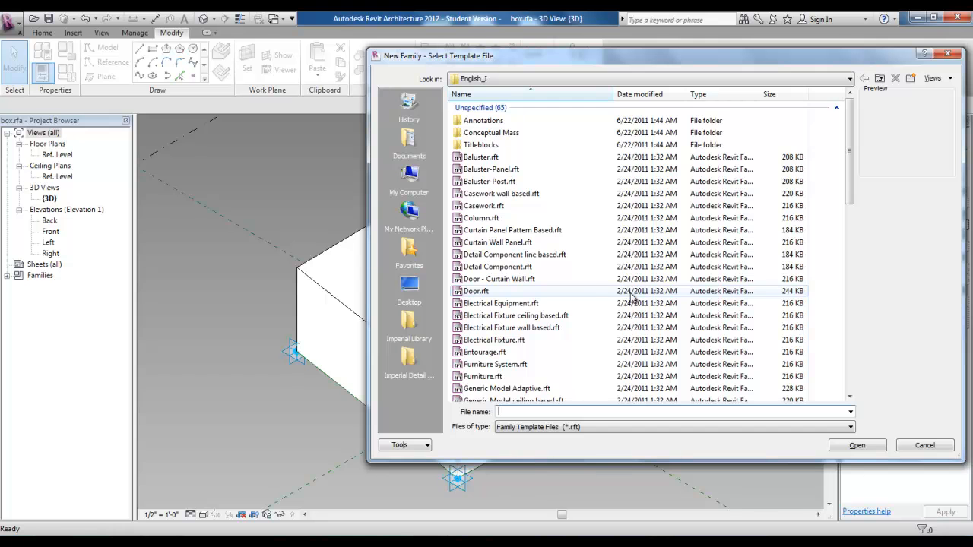
{"action": "left_click_drag", "start_coordinate": [853, 185], "coordinate": [850, 262]}
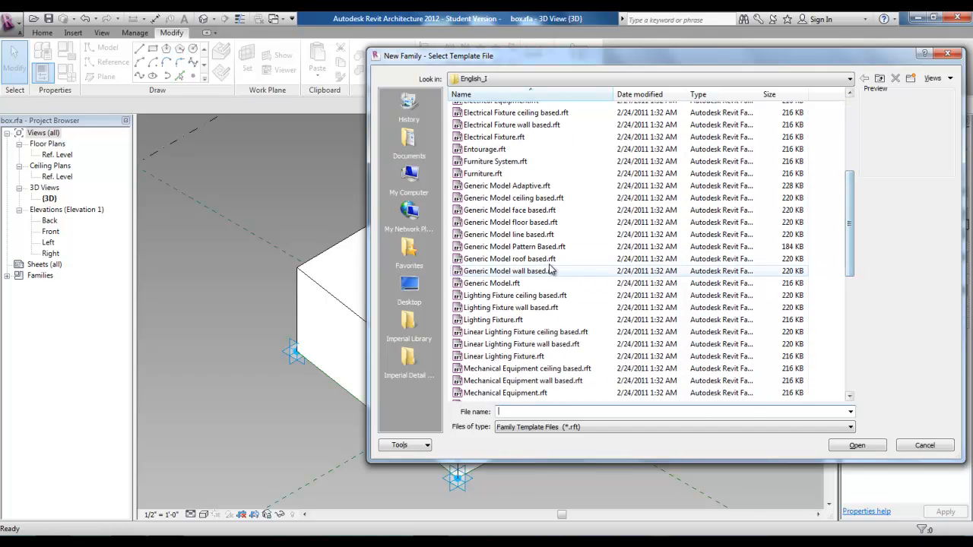
{"action": "left_click", "coordinate": [526, 247]}
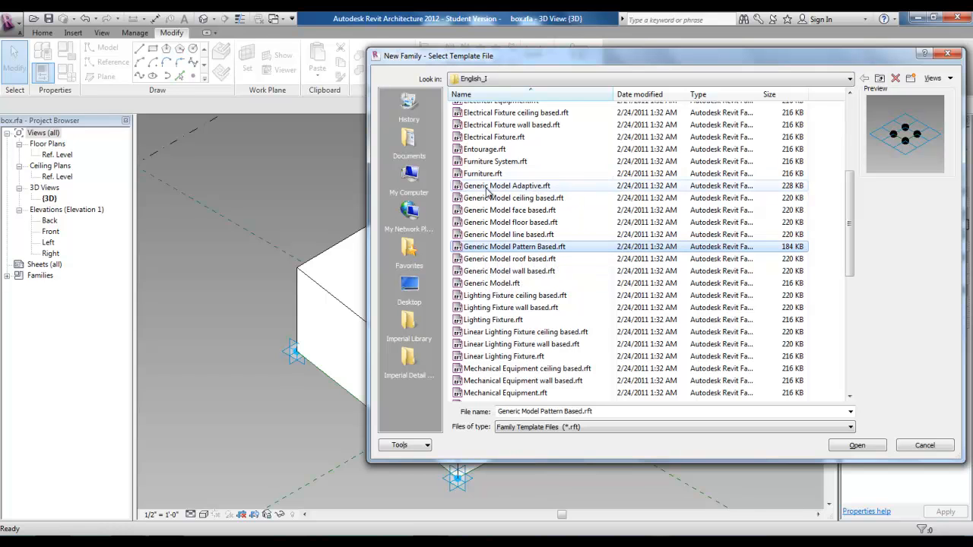
{"action": "double_click", "coordinate": [519, 252]}
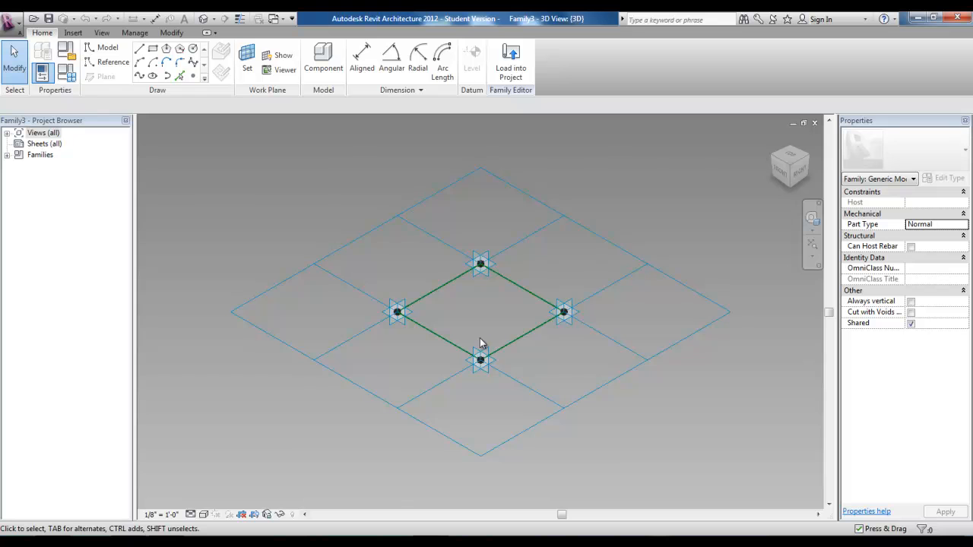
Step: Create a solid form from the chain of four reference lines, choosing the flat surface option
{"action": "scroll", "coordinate": [480, 342], "scroll_direction": "up", "scroll_amount": 2}
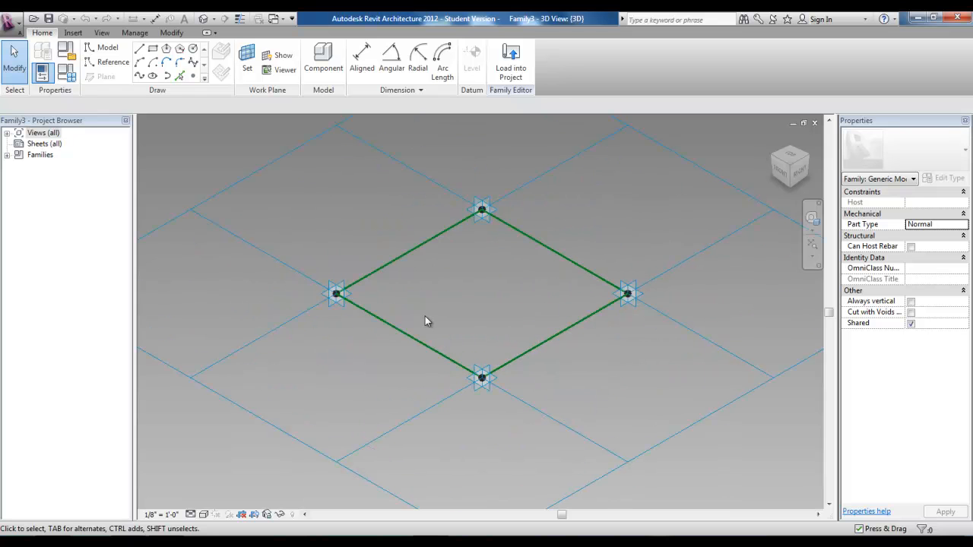
{"action": "key", "text": "Tab"}
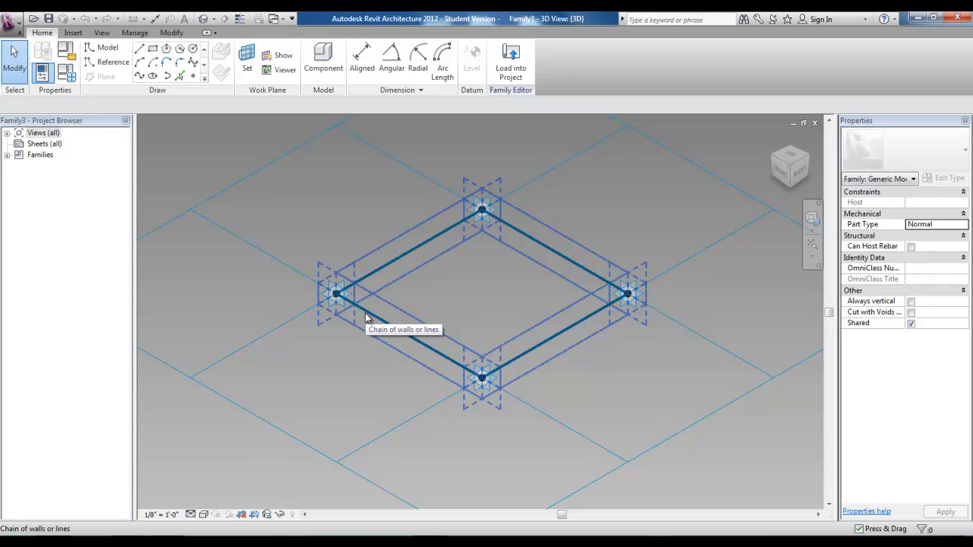
{"action": "left_click", "coordinate": [366, 313]}
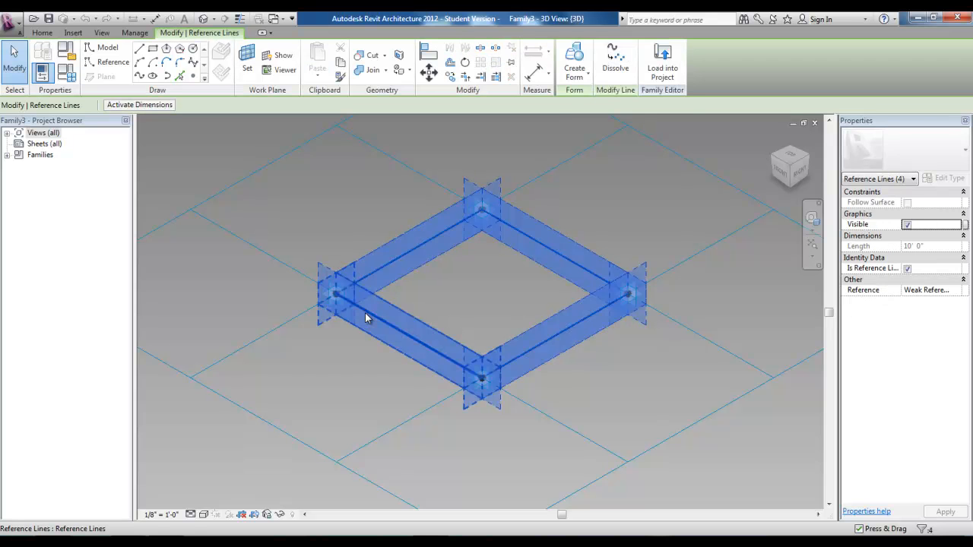
{"action": "left_click", "coordinate": [575, 76]}
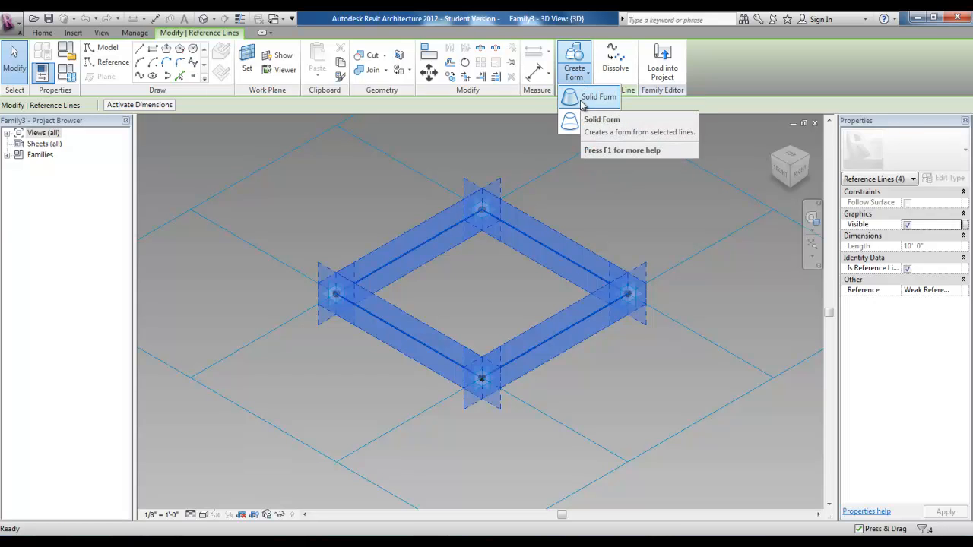
{"action": "left_click", "coordinate": [582, 102]}
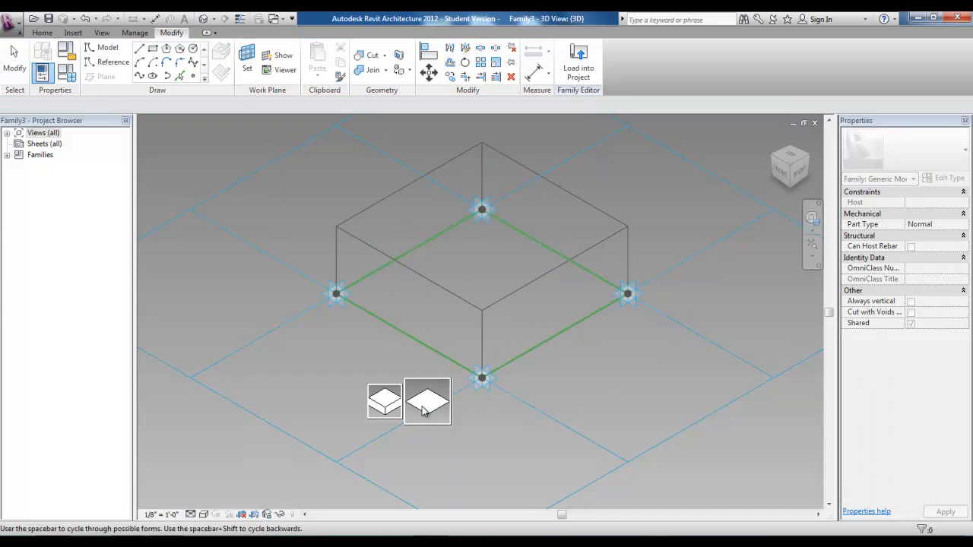
{"action": "left_click", "coordinate": [427, 402]}
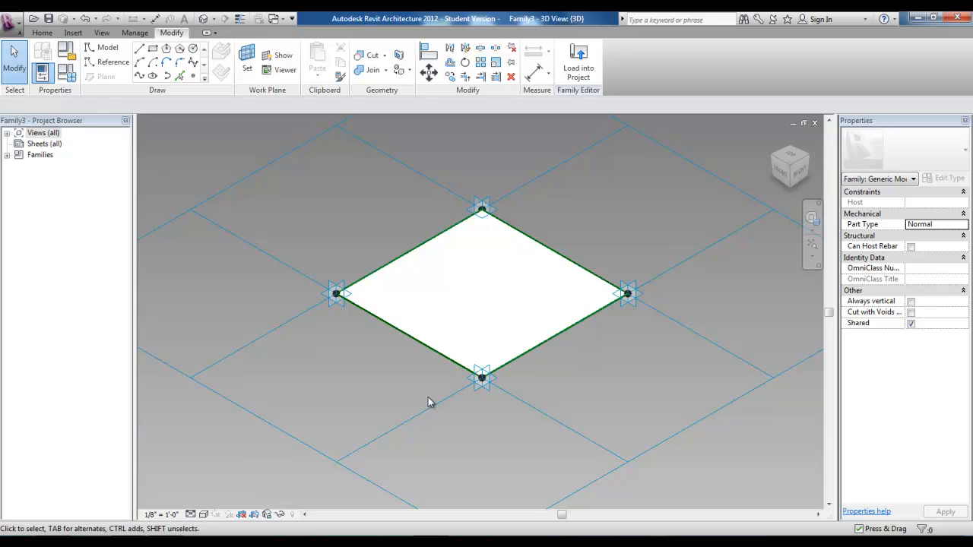
Step: Divide the flat surface and set both its U grid and V grid numbers to 6
{"action": "left_click", "coordinate": [427, 344]}
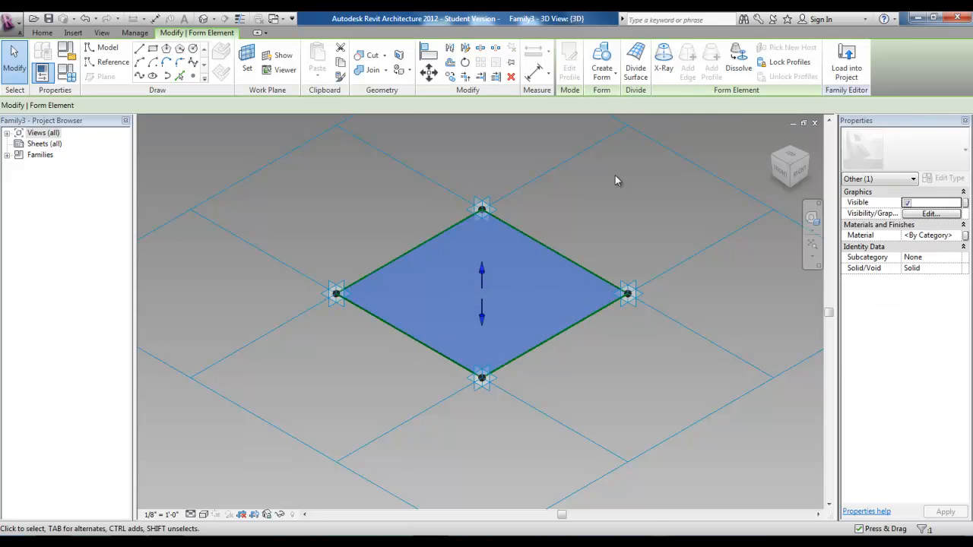
{"action": "left_click", "coordinate": [635, 62]}
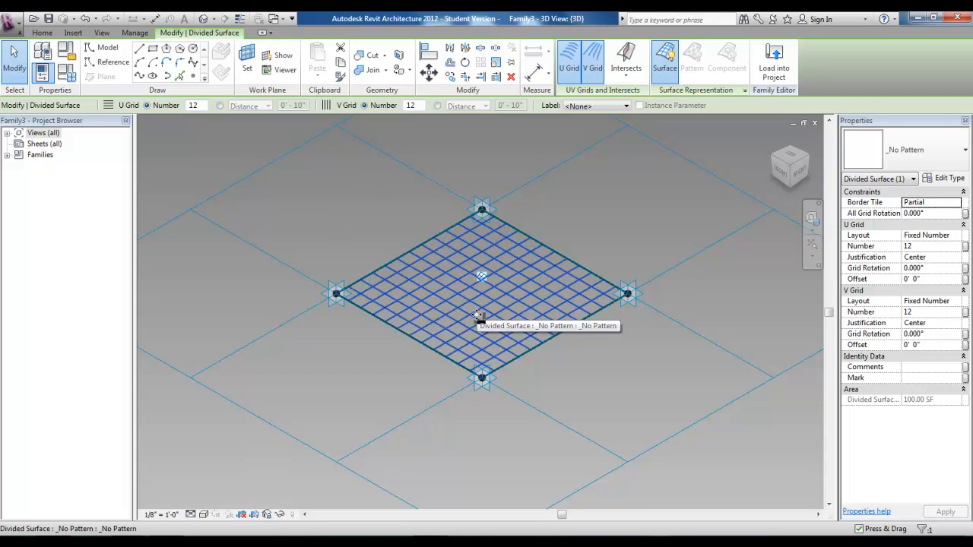
{"action": "double_click", "coordinate": [195, 105]}
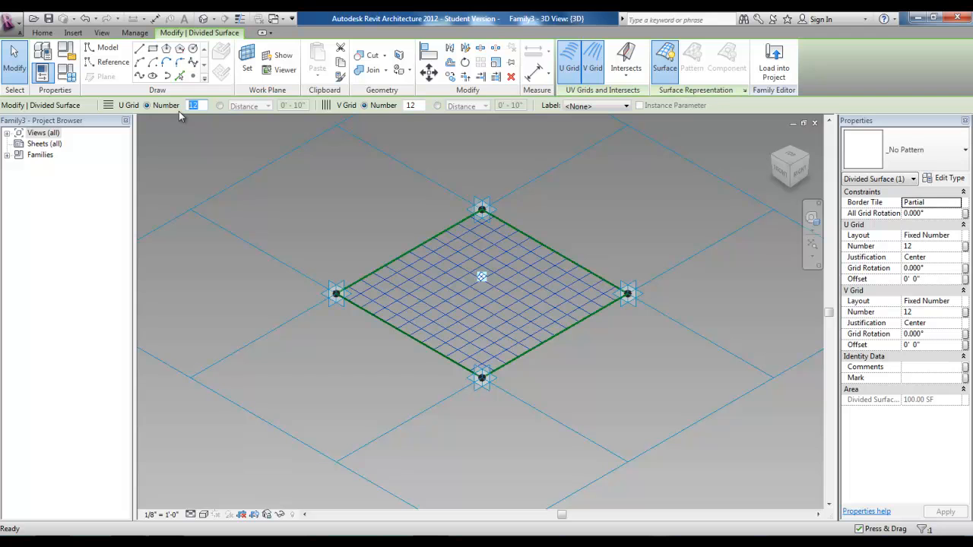
{"action": "type", "text": "6"}
{"action": "key", "text": "Return"}
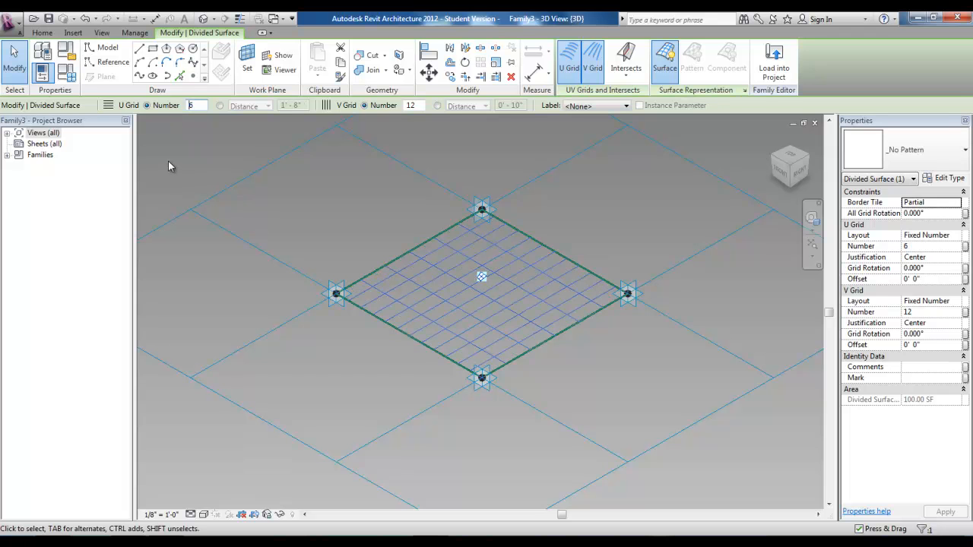
{"action": "double_click", "coordinate": [424, 104]}
{"action": "type", "text": "6"}
{"action": "key", "text": "Return"}
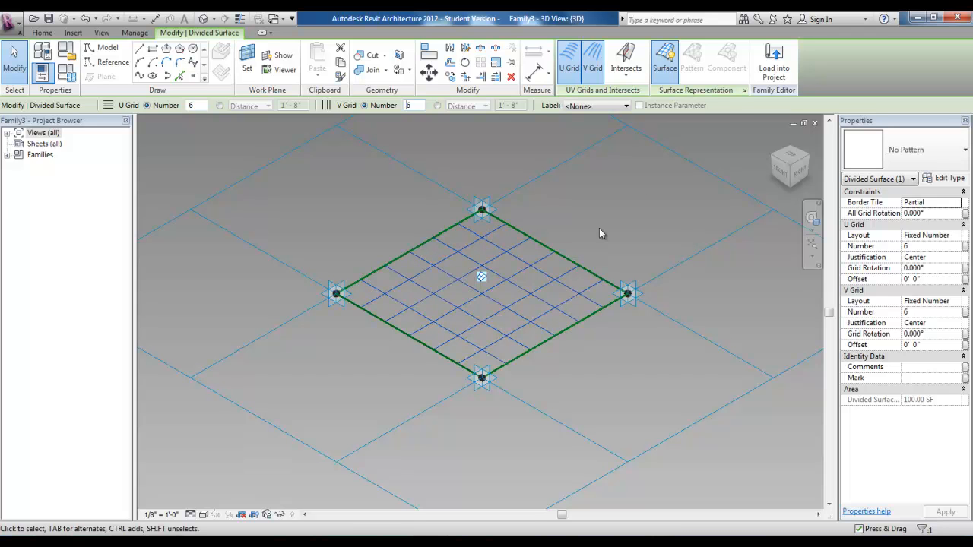
Step: Temporarily hide the chain of four reference lines around the divided surface
{"action": "left_click", "coordinate": [646, 197]}
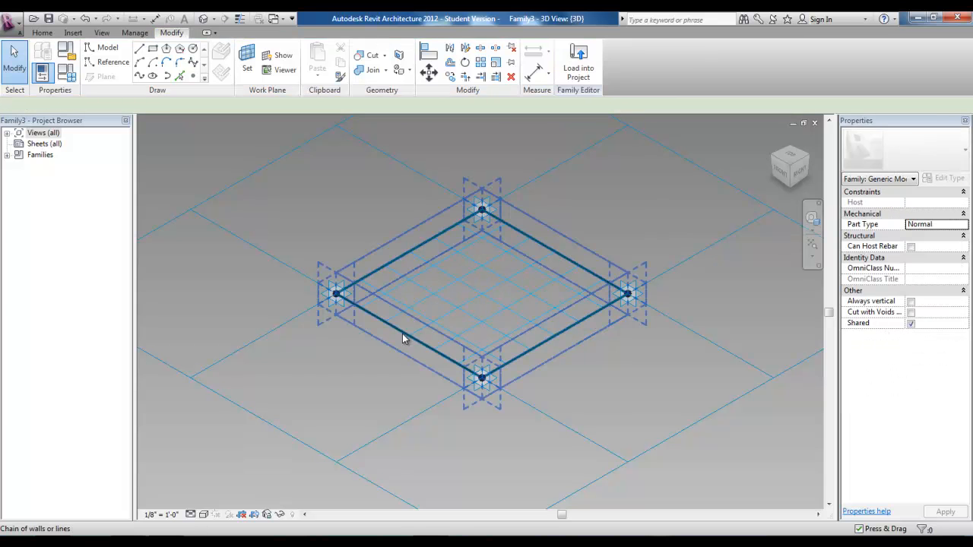
{"action": "left_click", "coordinate": [402, 333]}
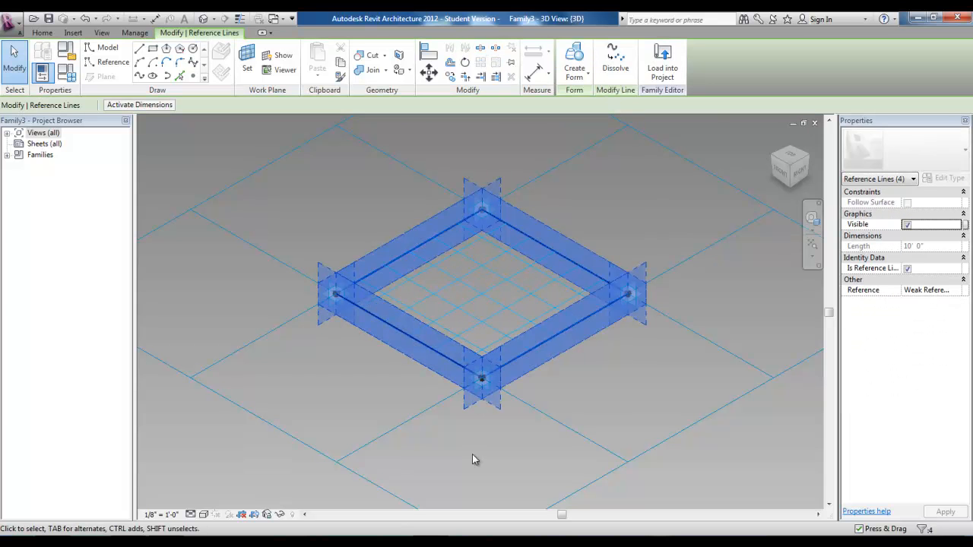
{"action": "left_click", "coordinate": [281, 515]}
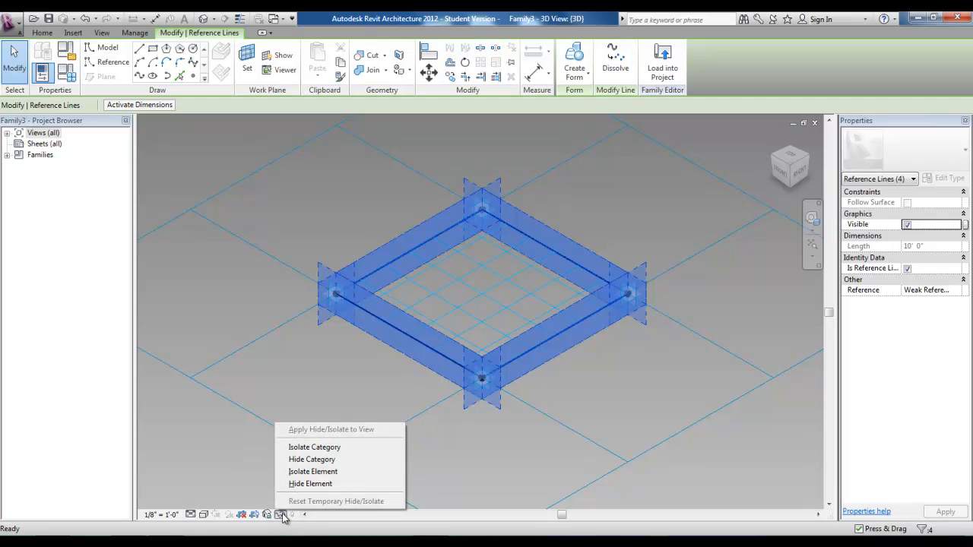
{"action": "left_click", "coordinate": [329, 484]}
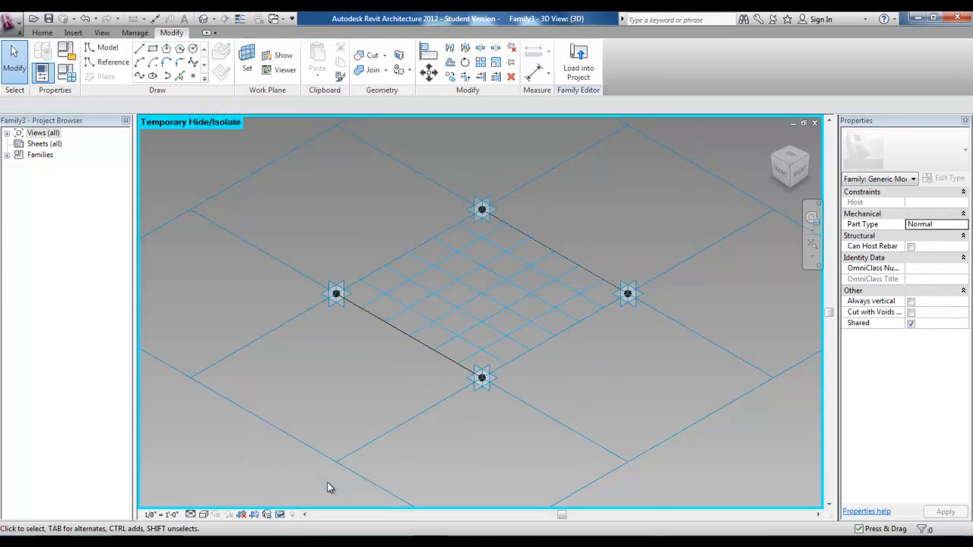
Step: Turn on the display of nodes in the divided surface's surface representation, working in the top view
{"action": "left_click", "coordinate": [791, 158]}
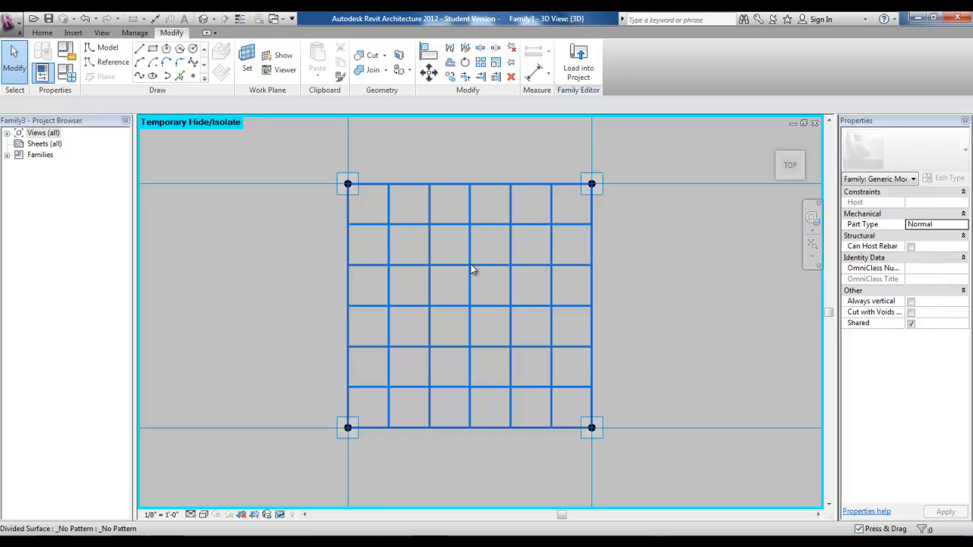
{"action": "left_click", "coordinate": [479, 226]}
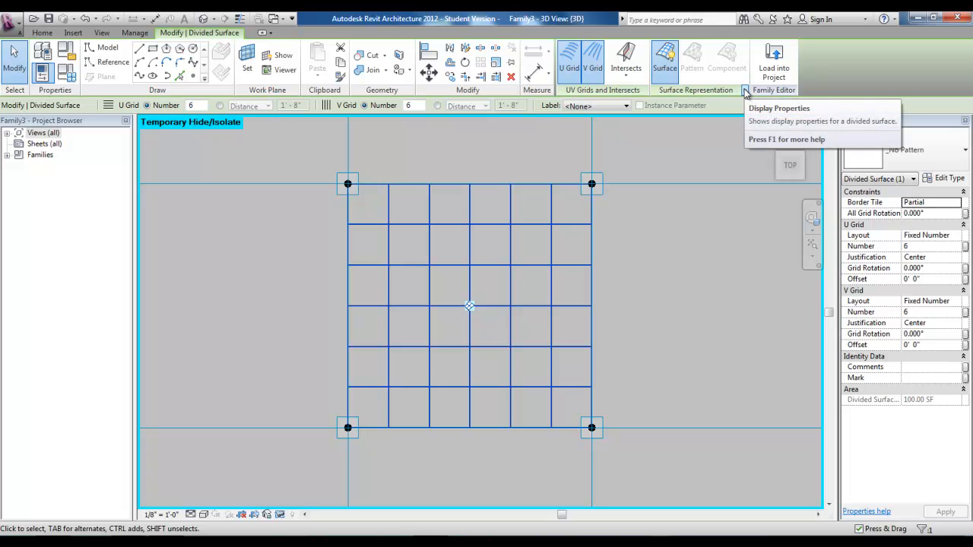
{"action": "left_click", "coordinate": [745, 92]}
{"action": "left_click", "coordinate": [403, 282]}
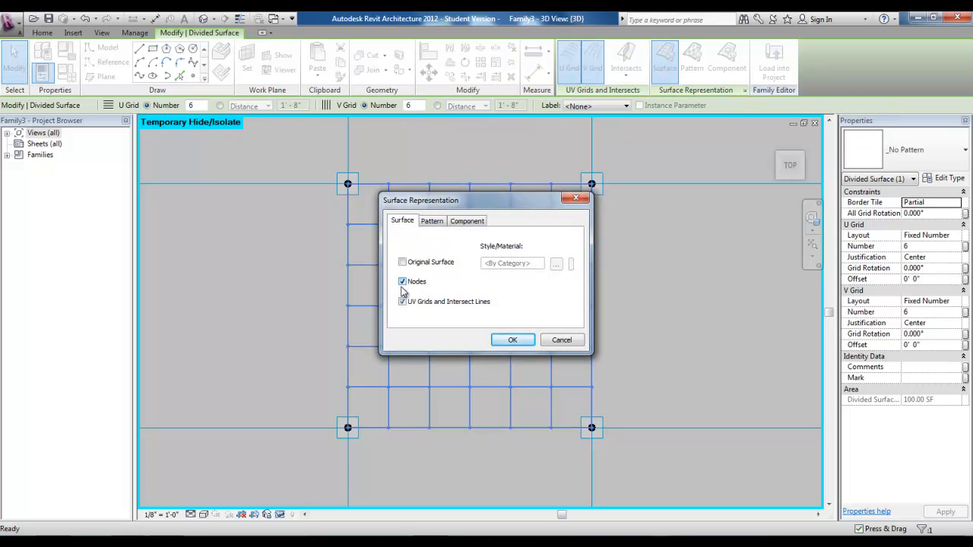
{"action": "left_click", "coordinate": [511, 340]}
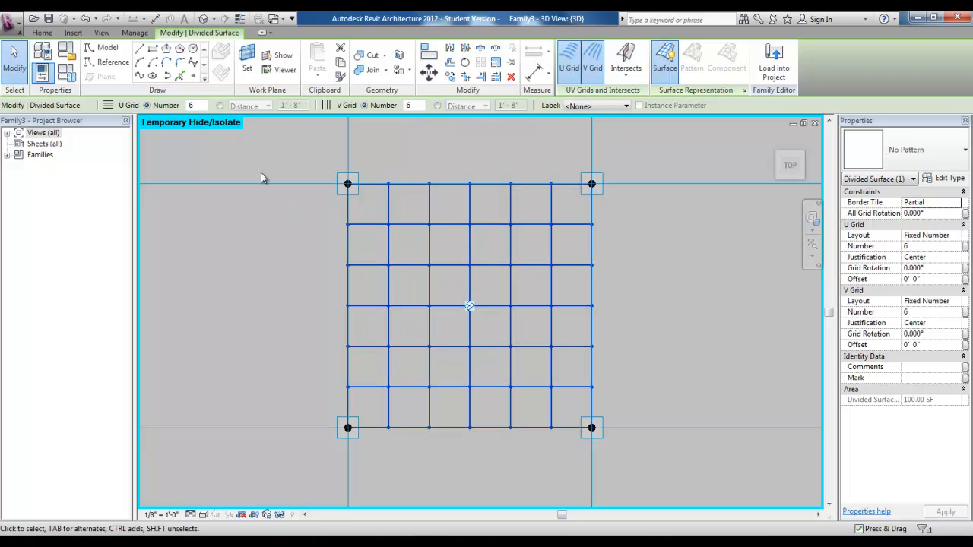
Step: Save the pattern-based family as pattern in New folder
{"action": "left_click", "coordinate": [48, 19]}
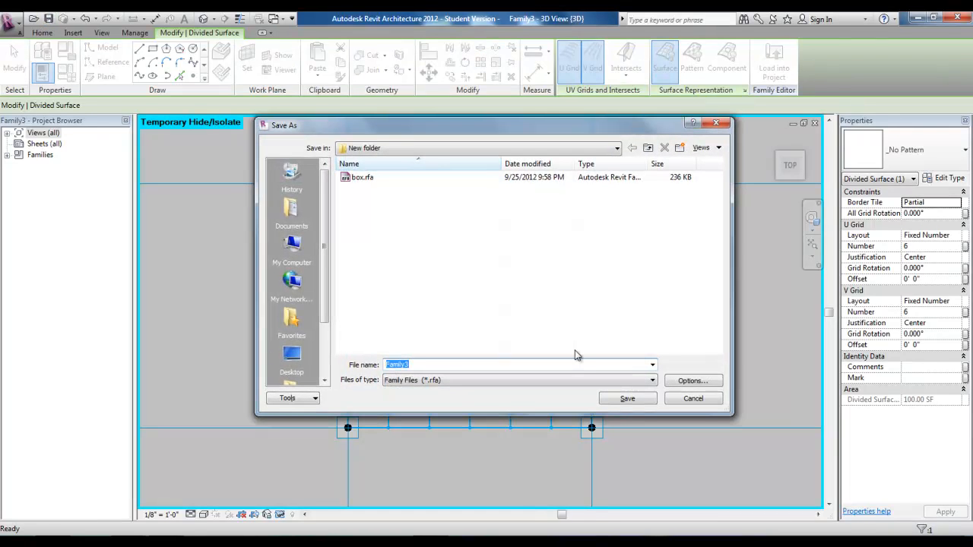
{"action": "type", "text": "pattern"}
{"action": "key", "text": "Return"}
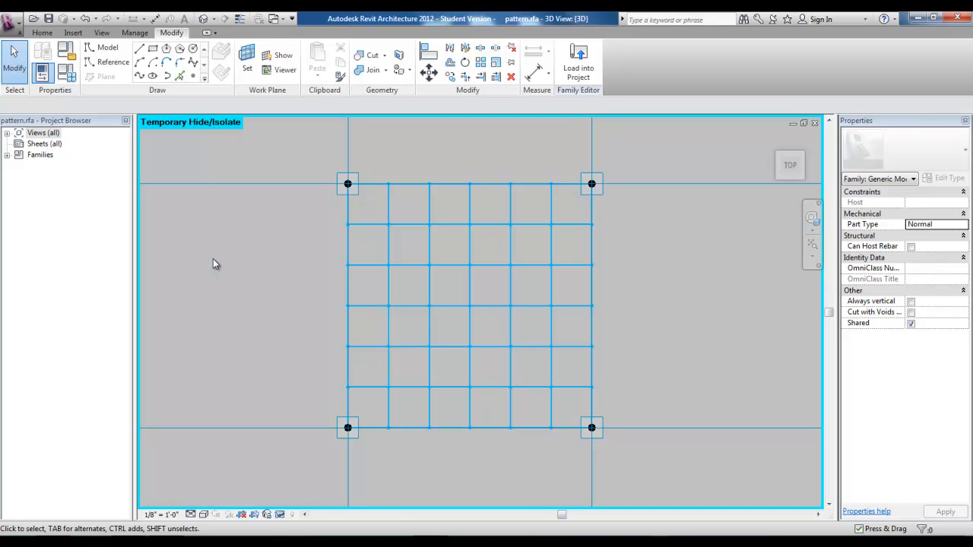
Step: Switch to the box family and load it into the pattern family
{"action": "left_click", "coordinate": [282, 23]}
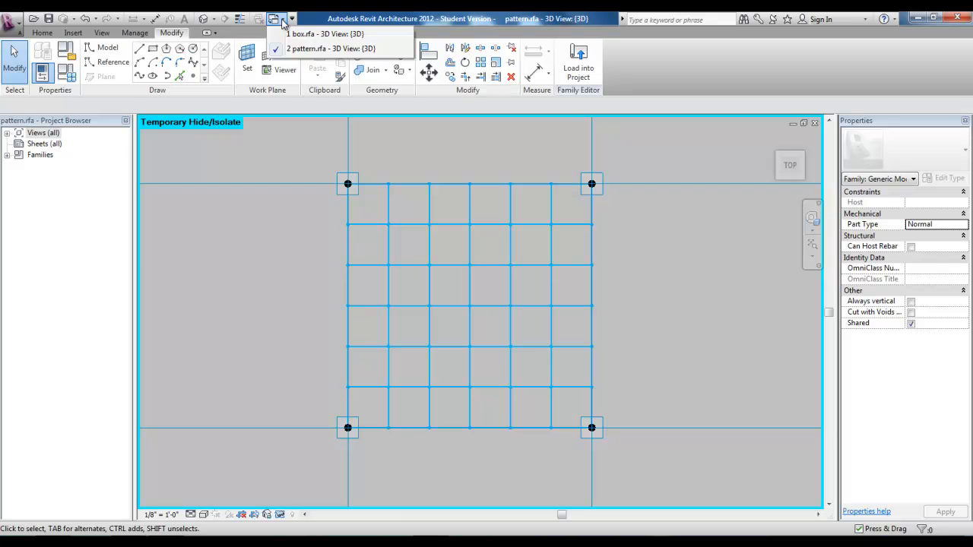
{"action": "left_click", "coordinate": [309, 36]}
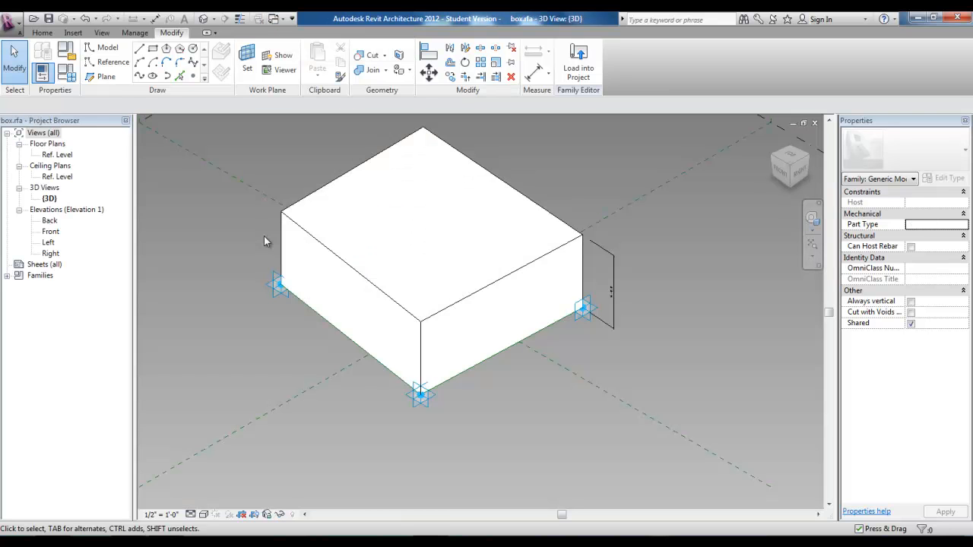
{"action": "left_click", "coordinate": [583, 72]}
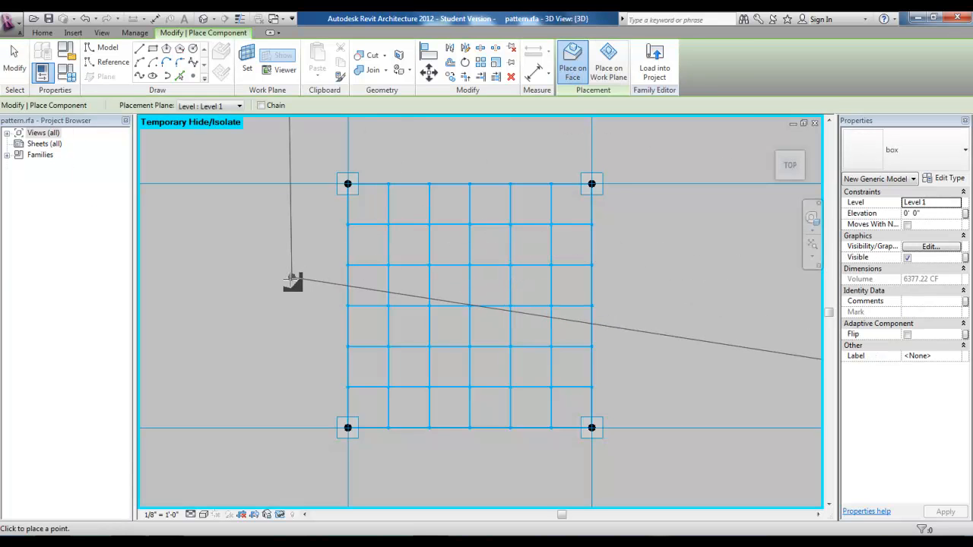
Step: Place two four-point box components on grid nodes in the surface's left half, one above the other, meeting at a shared node
{"action": "left_click", "coordinate": [348, 266]}
{"action": "left_click", "coordinate": [429, 185]}
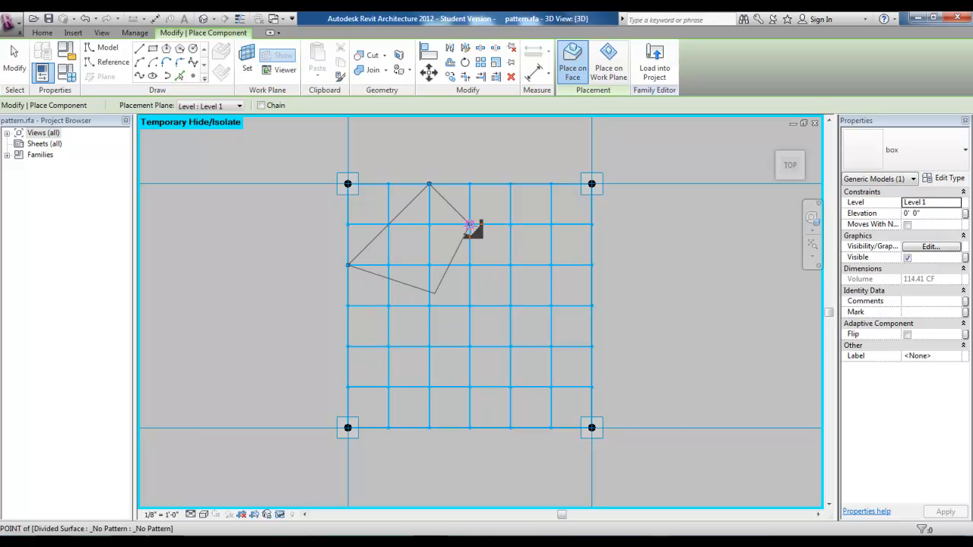
{"action": "left_click", "coordinate": [389, 306]}
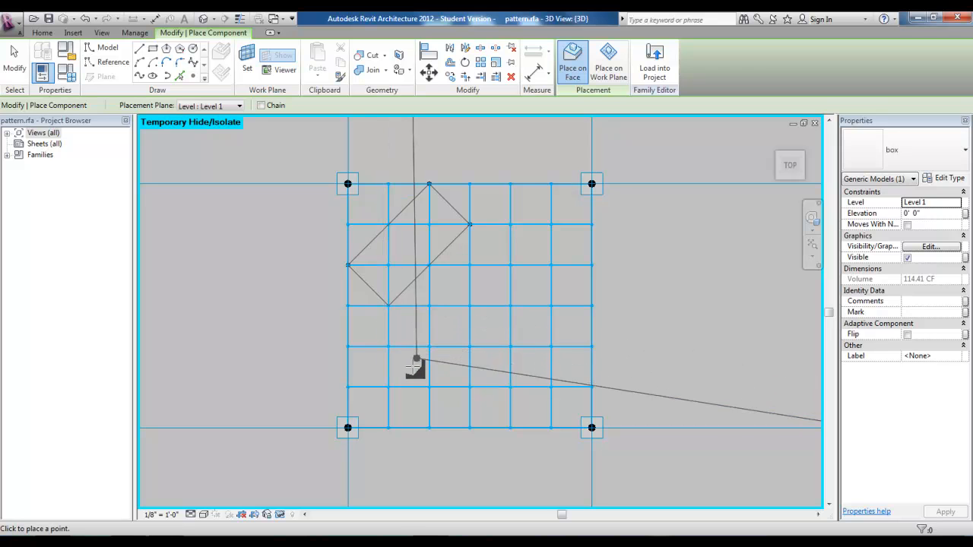
{"action": "left_click", "coordinate": [388, 306]}
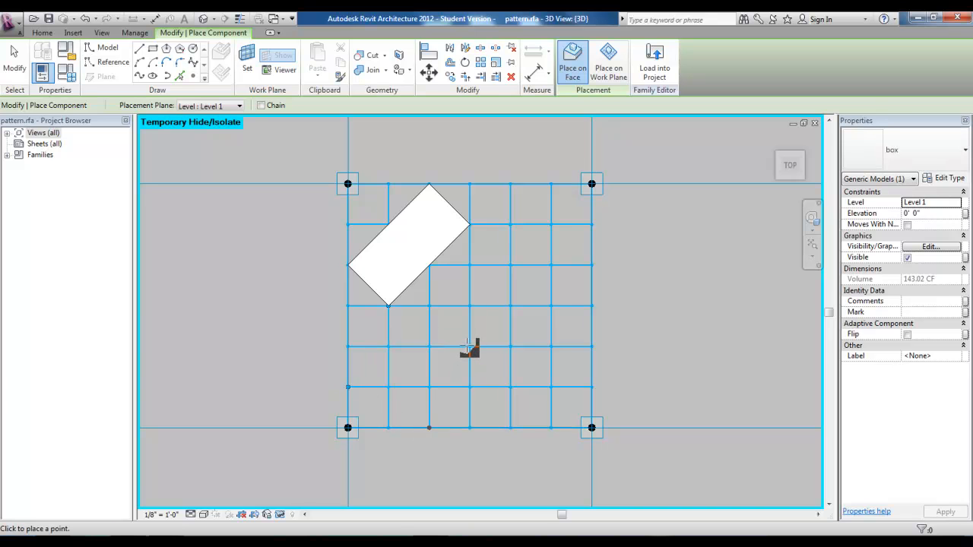
{"action": "left_click", "coordinate": [469, 347]}
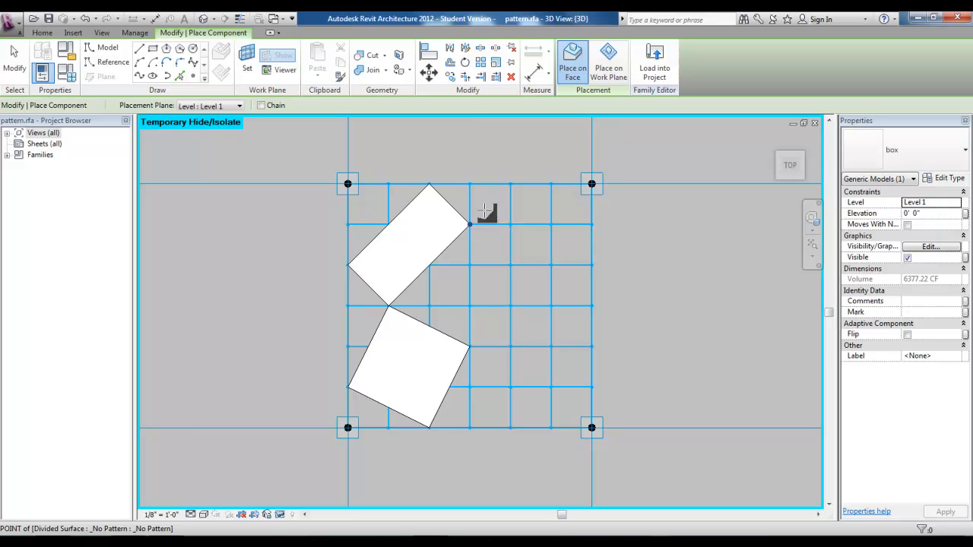
Step: Place two more box components on grid nodes in the surface's right half, sharing corner nodes with the neighbouring boxes, and end placement
{"action": "left_click", "coordinate": [510, 184]}
{"action": "left_click", "coordinate": [592, 265]}
{"action": "left_click", "coordinate": [551, 305]}
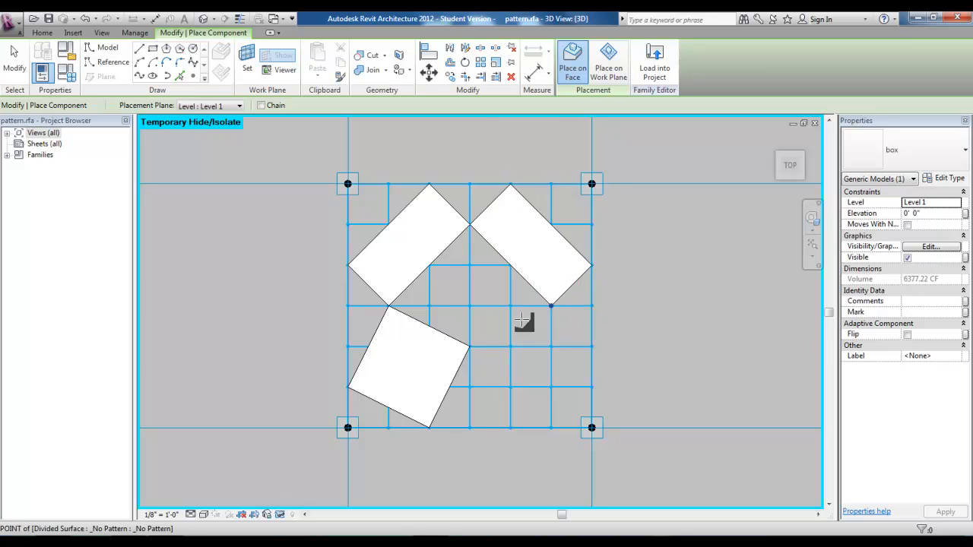
{"action": "left_click", "coordinate": [469, 347]}
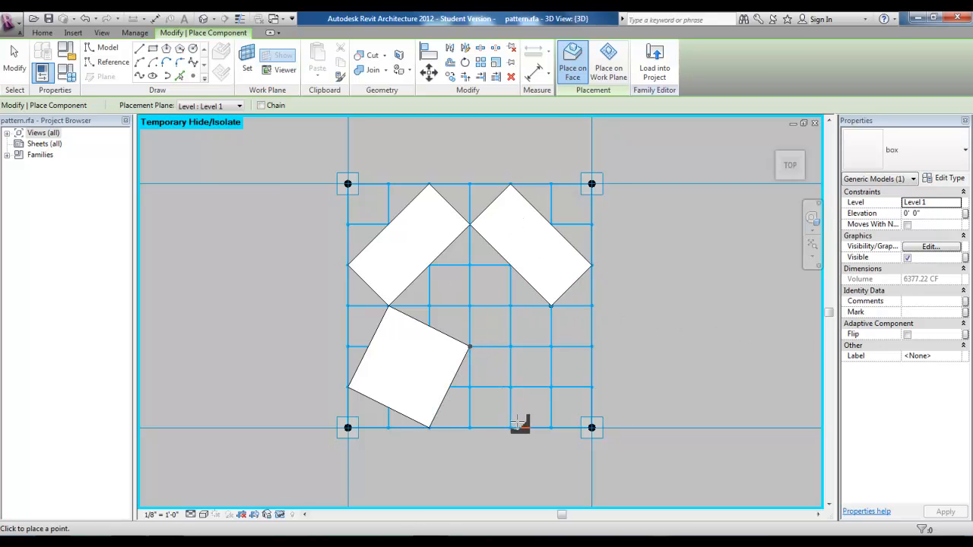
{"action": "left_click", "coordinate": [510, 428]}
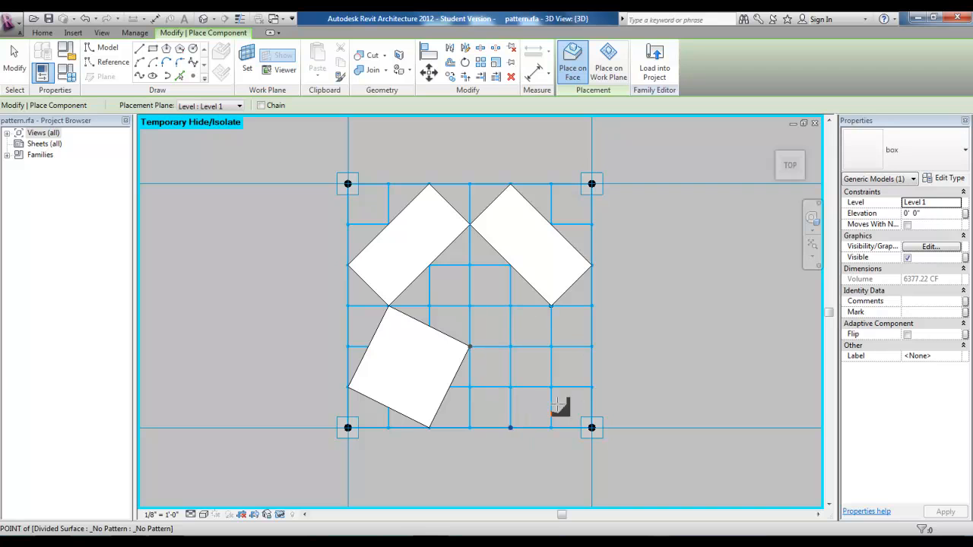
{"action": "left_click", "coordinate": [592, 388]}
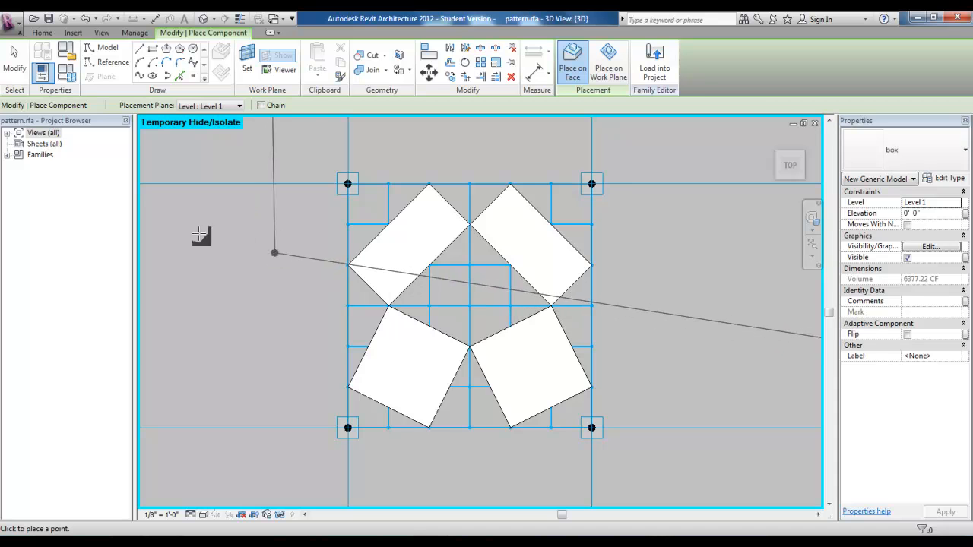
{"action": "key", "text": "Escape"}
{"action": "key", "text": "Escape"}
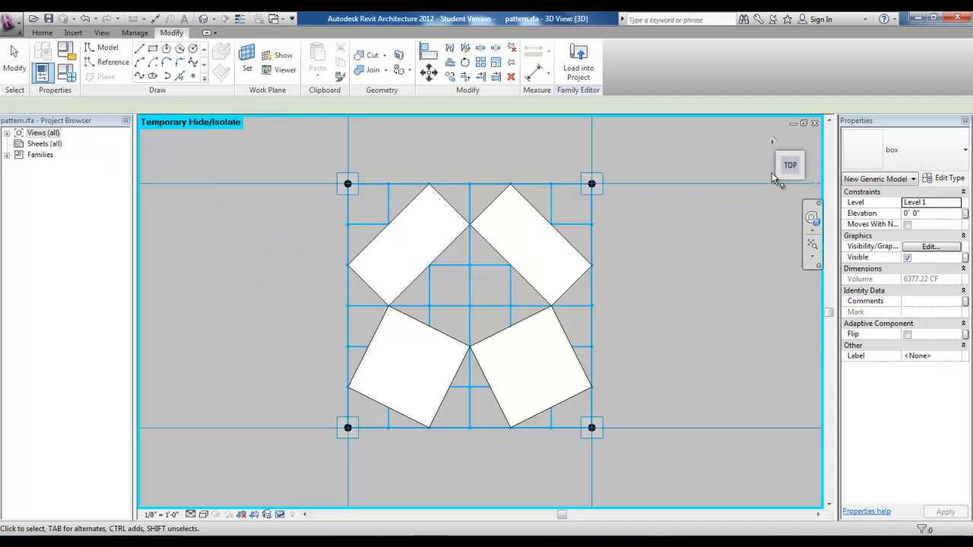
Step: Set the box type's H parameter to 1" so the change applies to all placed boxes
{"action": "left_click", "coordinate": [805, 180]}
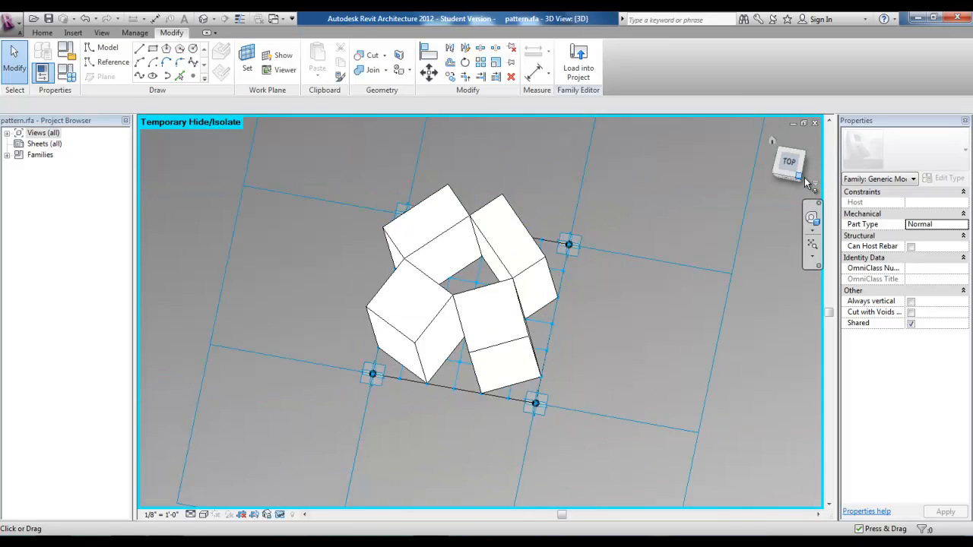
{"action": "scroll", "coordinate": [529, 310], "scroll_direction": "up", "scroll_amount": 3}
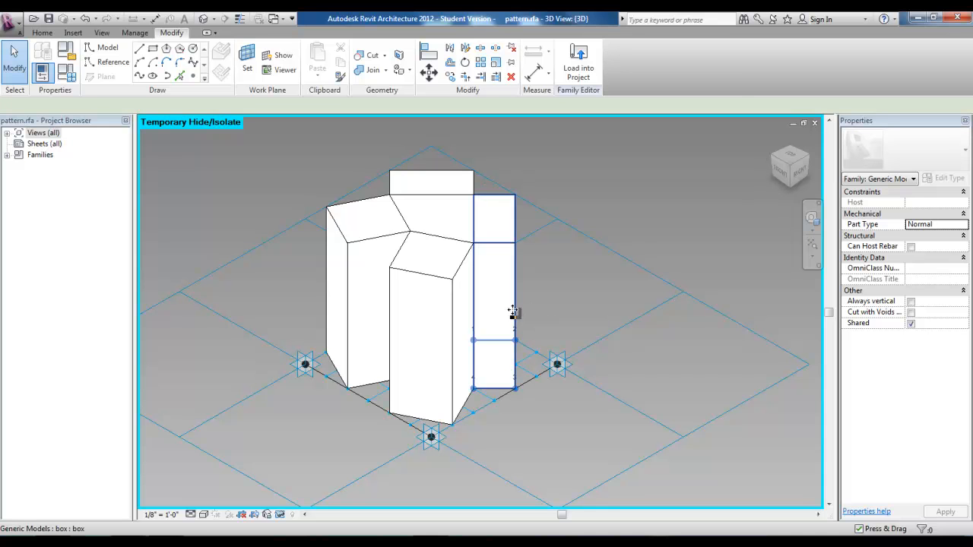
{"action": "left_click", "coordinate": [513, 312]}
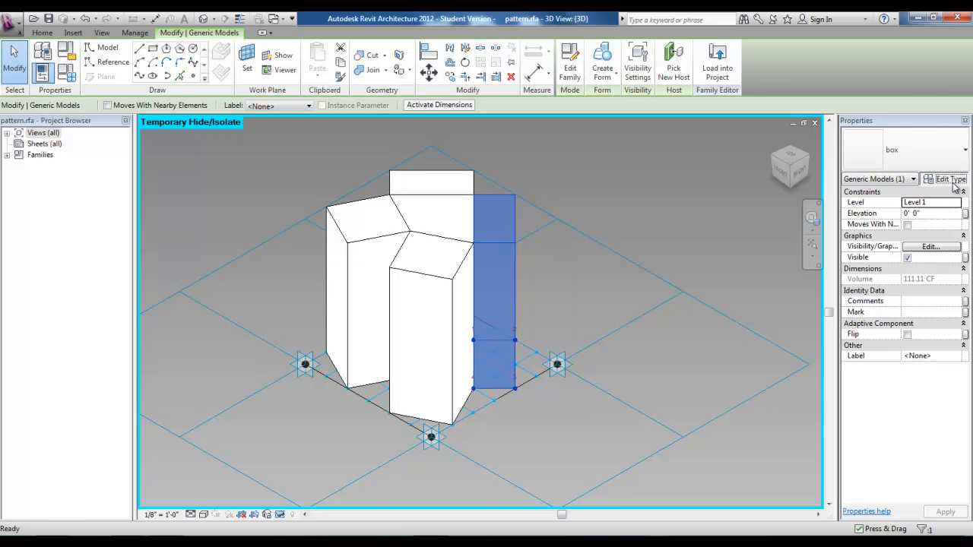
{"action": "left_click", "coordinate": [950, 179]}
{"action": "left_click_drag", "start_coordinate": [835, 72], "coordinate": [714, 92]}
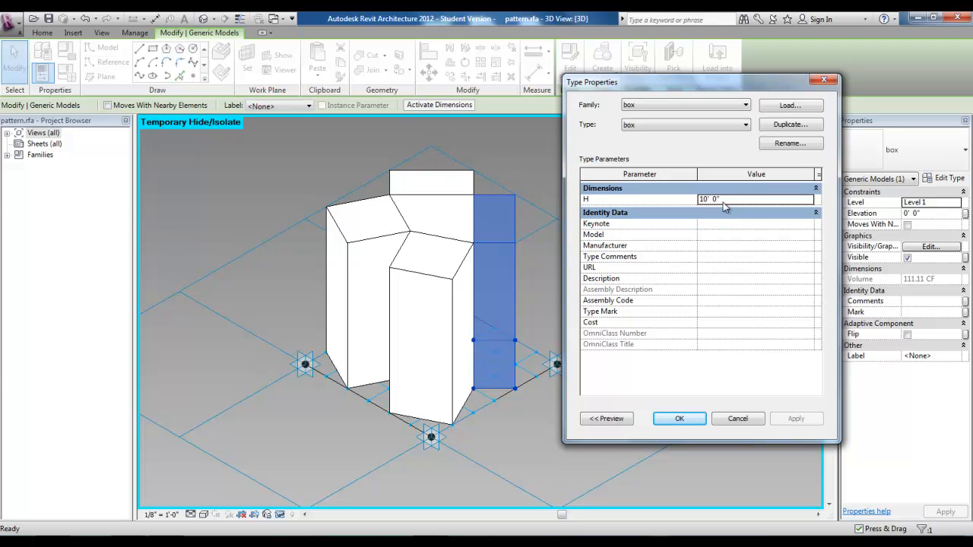
{"action": "left_click", "coordinate": [705, 199]}
{"action": "left_click_drag", "start_coordinate": [728, 199], "coordinate": [678, 204]}
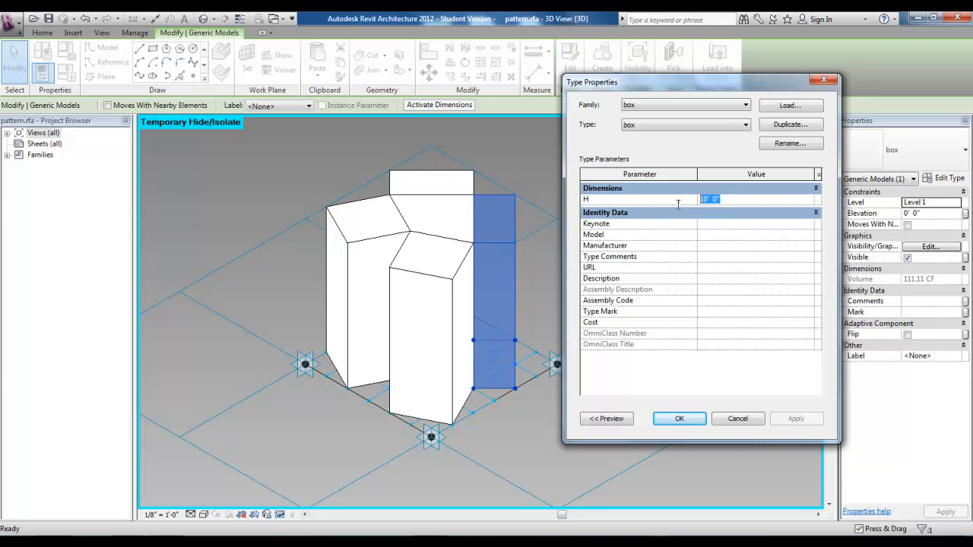
{"action": "type", "text": "1\""}
{"action": "key", "text": "Return"}
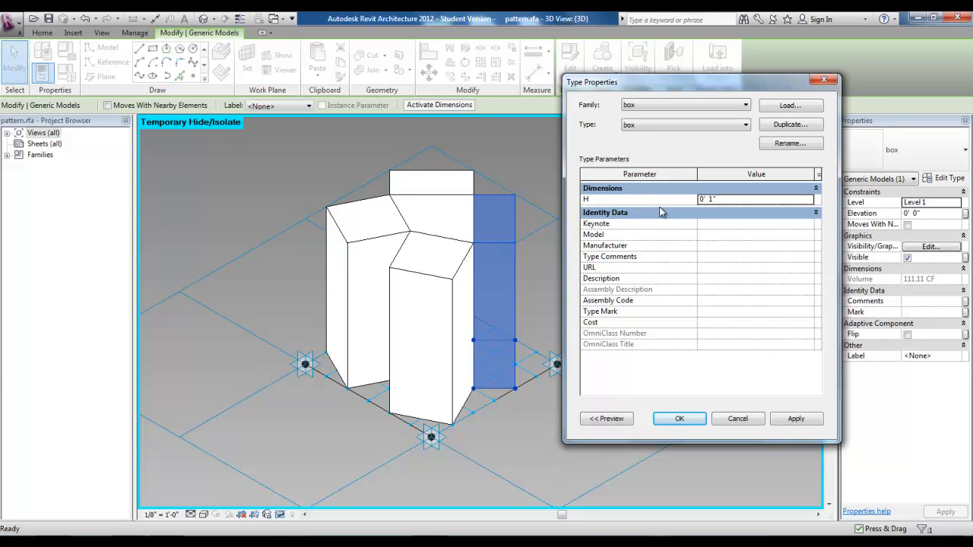
{"action": "left_click", "coordinate": [804, 423]}
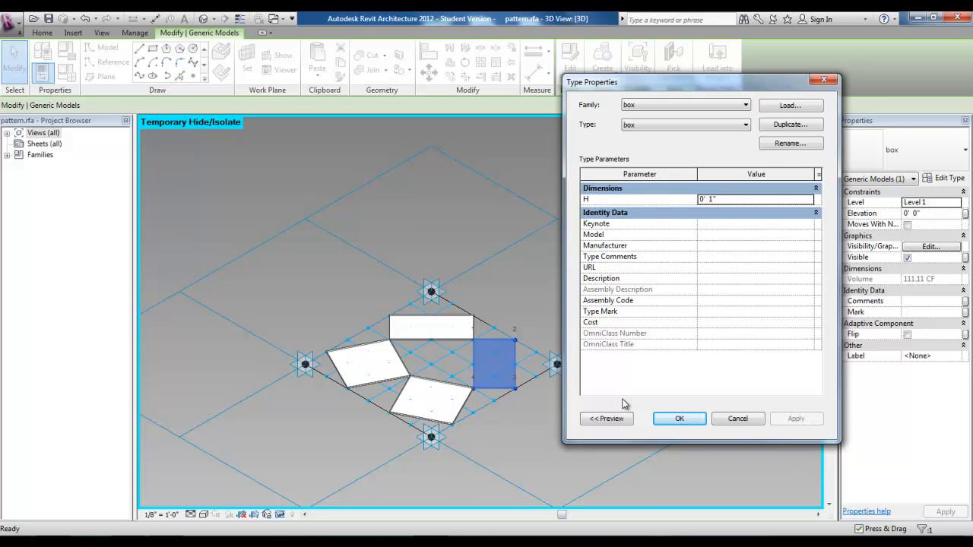
{"action": "left_click", "coordinate": [704, 427]}
{"action": "left_click", "coordinate": [391, 262]}
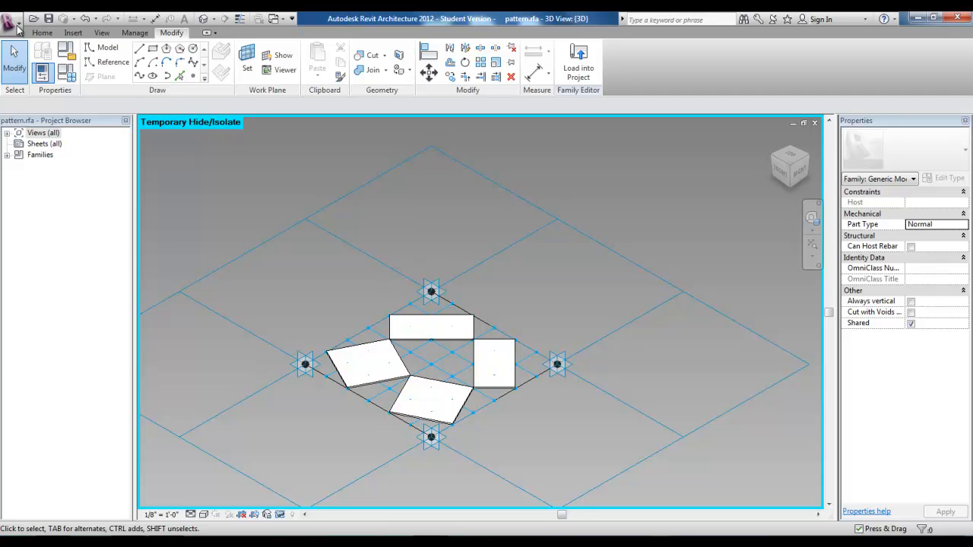
Step: Start a new family from the Mass.rft template in the Conceptual Mass folder
{"action": "left_click", "coordinate": [11, 25]}
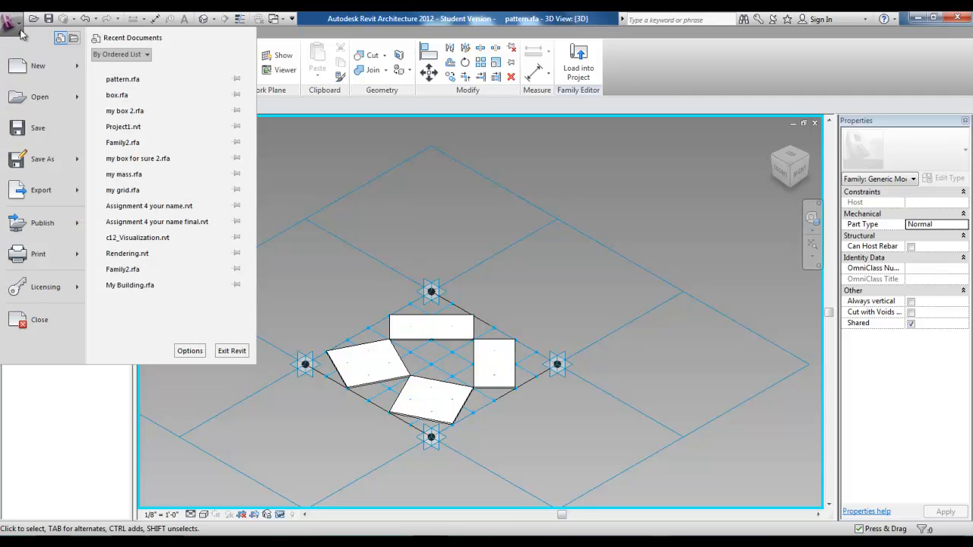
{"action": "mouse_move", "coordinate": [31, 75]}
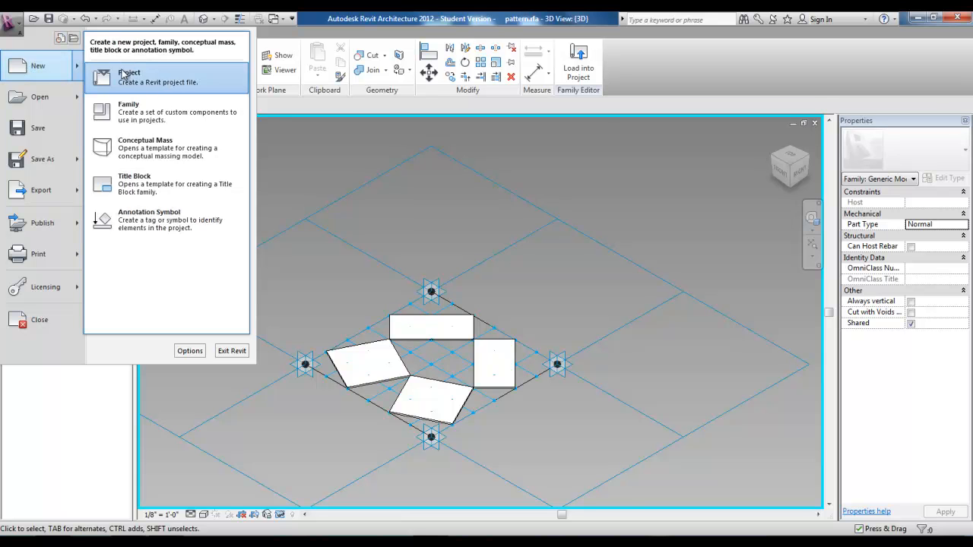
{"action": "left_click", "coordinate": [144, 120]}
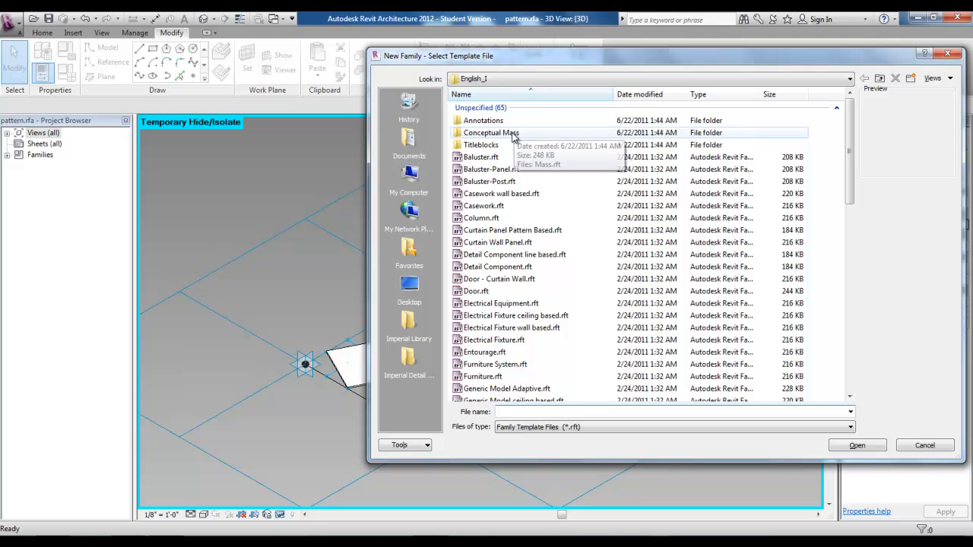
{"action": "double_click", "coordinate": [514, 134]}
{"action": "left_click", "coordinate": [461, 123]}
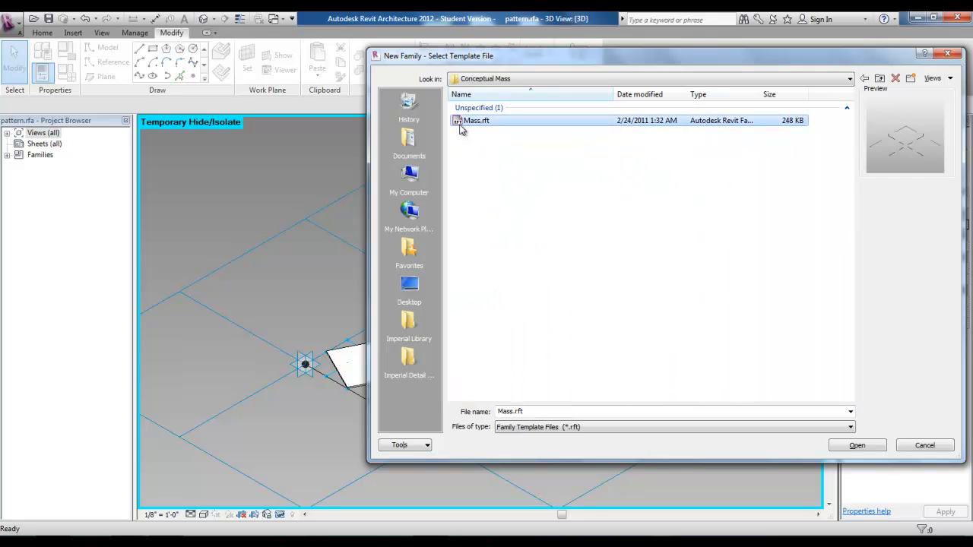
{"action": "double_click", "coordinate": [459, 124]}
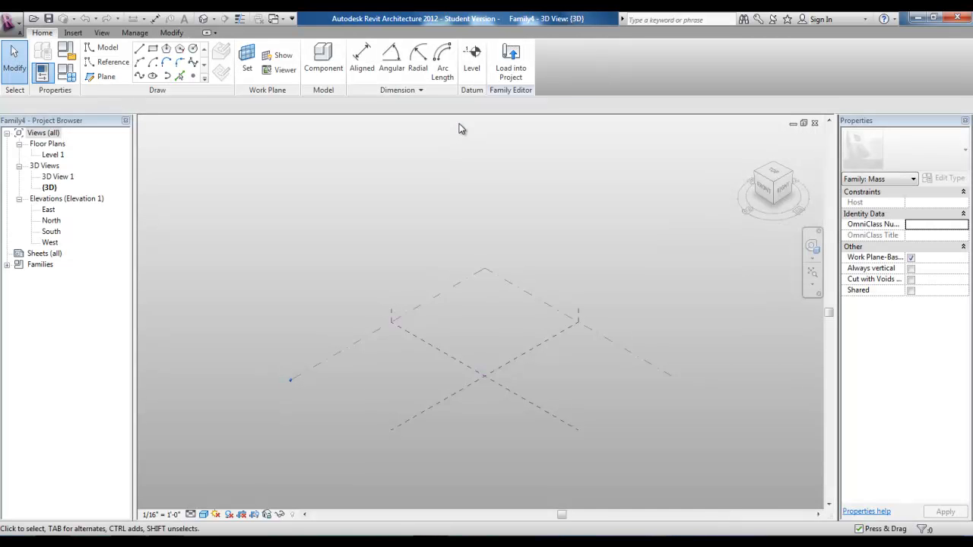
Step: Draw a rectangle of model lines about 108' by 96' on the Level 1 plane, around the reference plane crossing
{"action": "mouse_move", "coordinate": [470, 332]}
{"action": "middle_mouse_down"}
{"action": "mouse_move", "coordinate": [479, 332]}
{"action": "mouse_move", "coordinate": [428, 302]}
{"action": "mouse_move", "coordinate": [392, 297]}
{"action": "mouse_move", "coordinate": [383, 280]}
{"action": "middle_mouse_up"}
{"action": "left_click", "coordinate": [153, 48]}
{"action": "left_click", "coordinate": [202, 332]}
{"action": "left_click", "coordinate": [584, 328]}
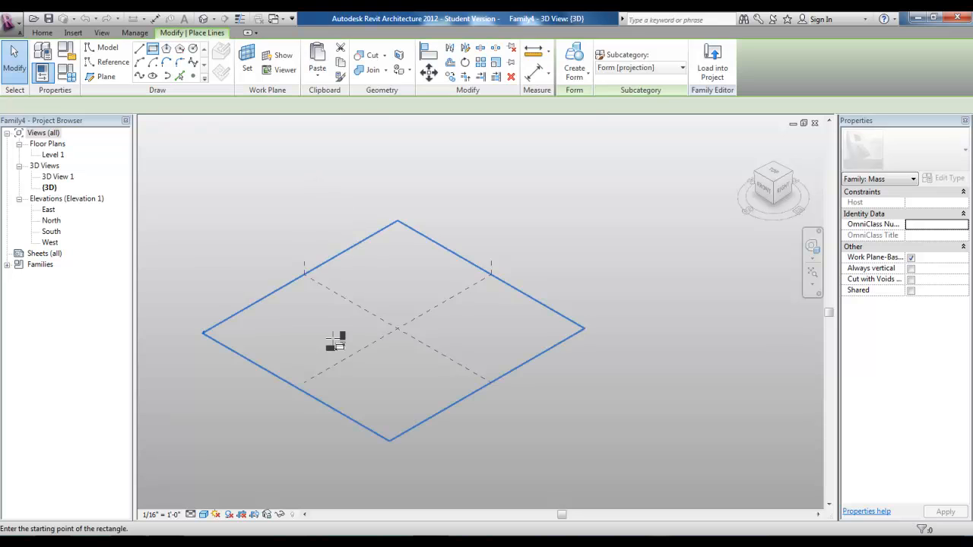
{"action": "left_click", "coordinate": [317, 314]}
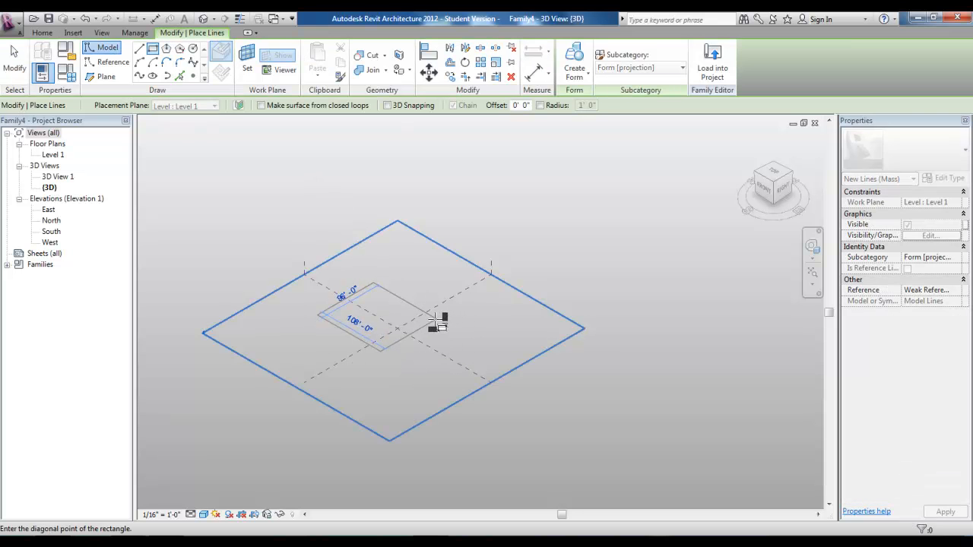
{"action": "left_click", "coordinate": [436, 319]}
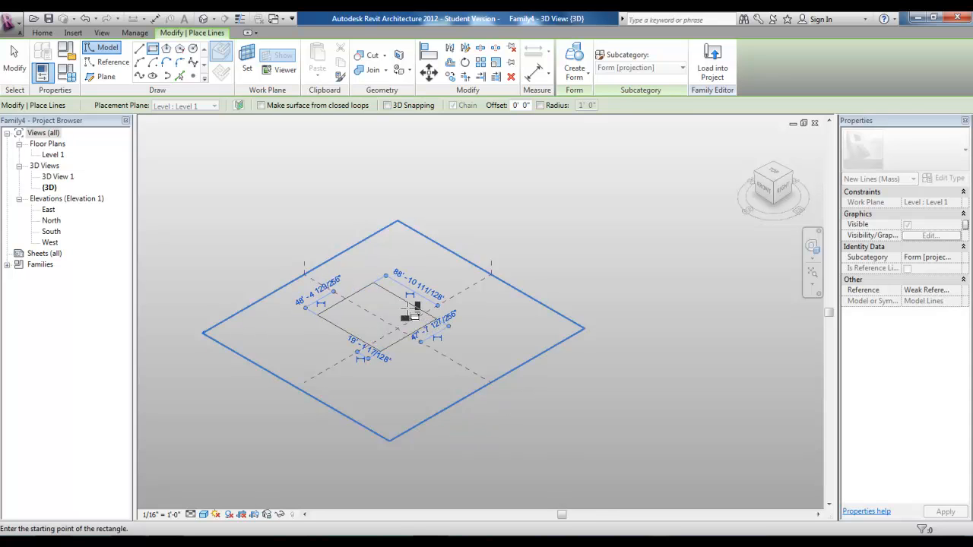
{"action": "key", "text": "Escape"}
{"action": "key", "text": "Escape"}
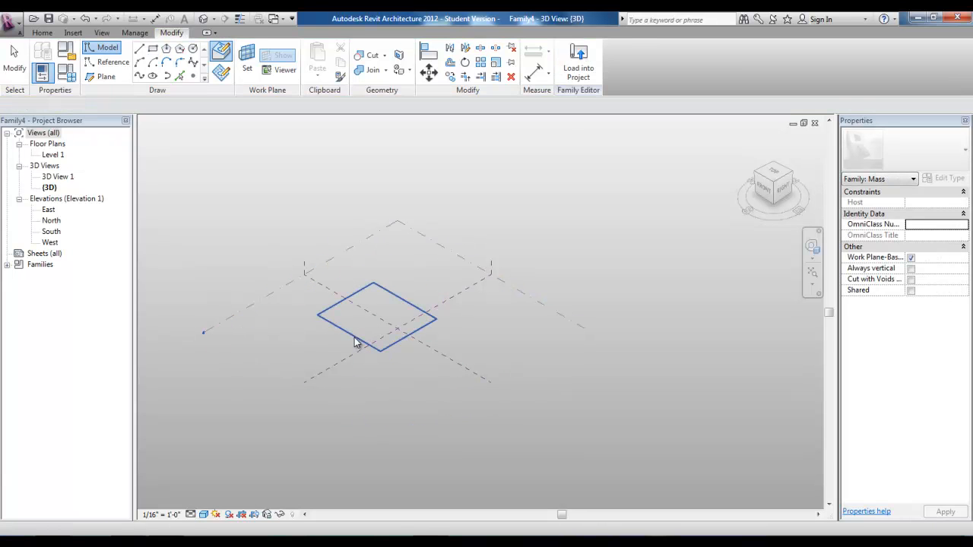
Step: Create a solid form from the drawn rectangle
{"action": "left_click", "coordinate": [394, 294]}
{"action": "left_click", "coordinate": [574, 69]}
{"action": "left_click", "coordinate": [582, 96]}
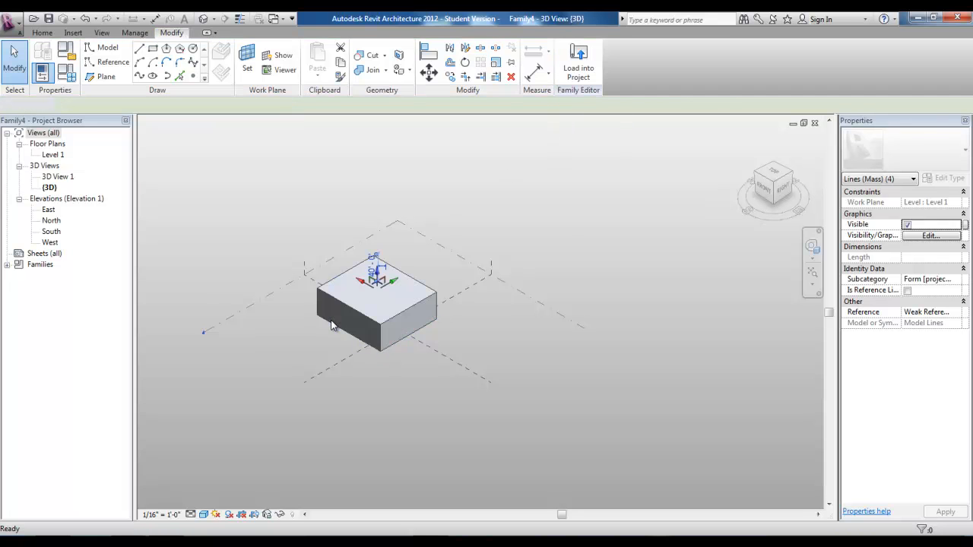
Step: Divide the top face of the solid mass into a UV grid with Divide Surface
{"action": "scroll", "coordinate": [326, 322], "scroll_direction": "up", "scroll_amount": 3}
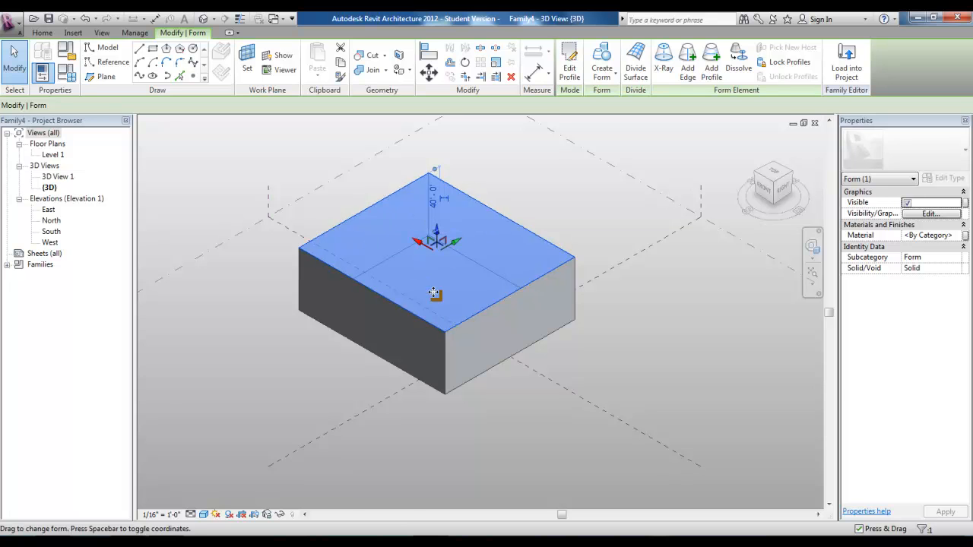
{"action": "left_click", "coordinate": [635, 77]}
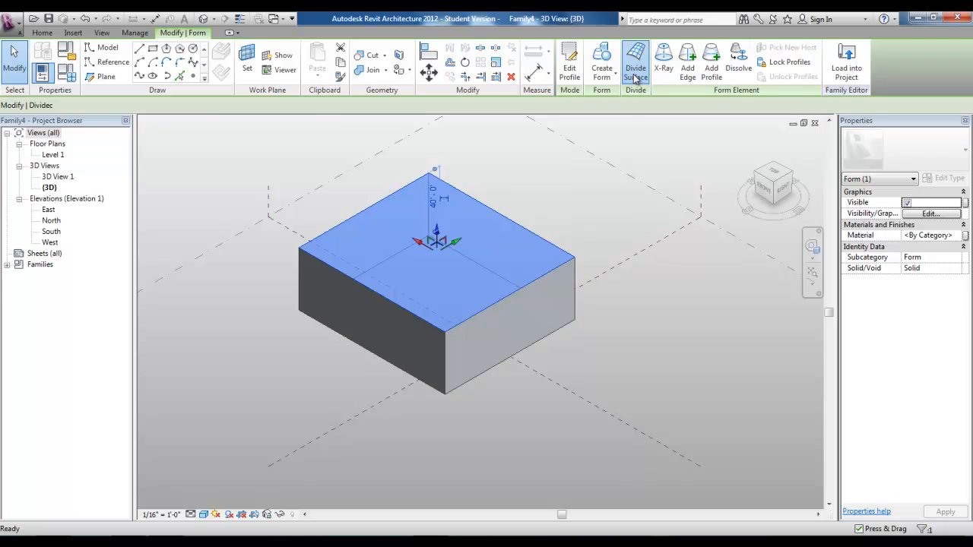
{"action": "left_click", "coordinate": [348, 364]}
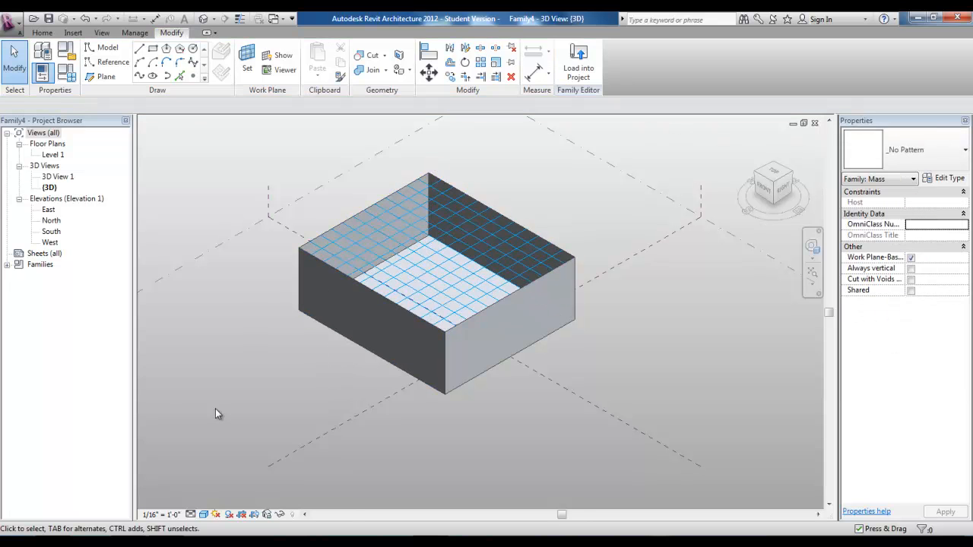
Step: Temporarily hide the solid mass form, leaving its divided top surface shown in the view
{"action": "left_click", "coordinate": [368, 354]}
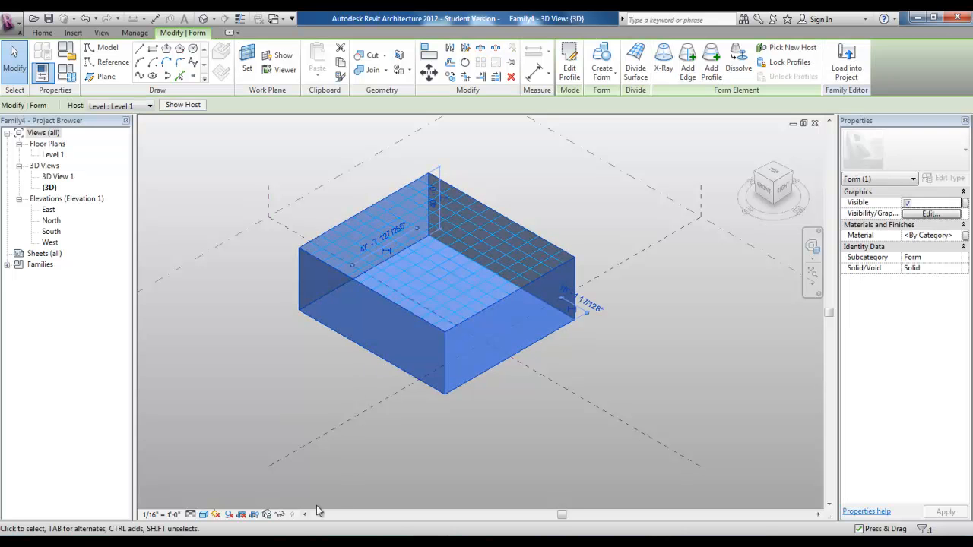
{"action": "left_click", "coordinate": [279, 514]}
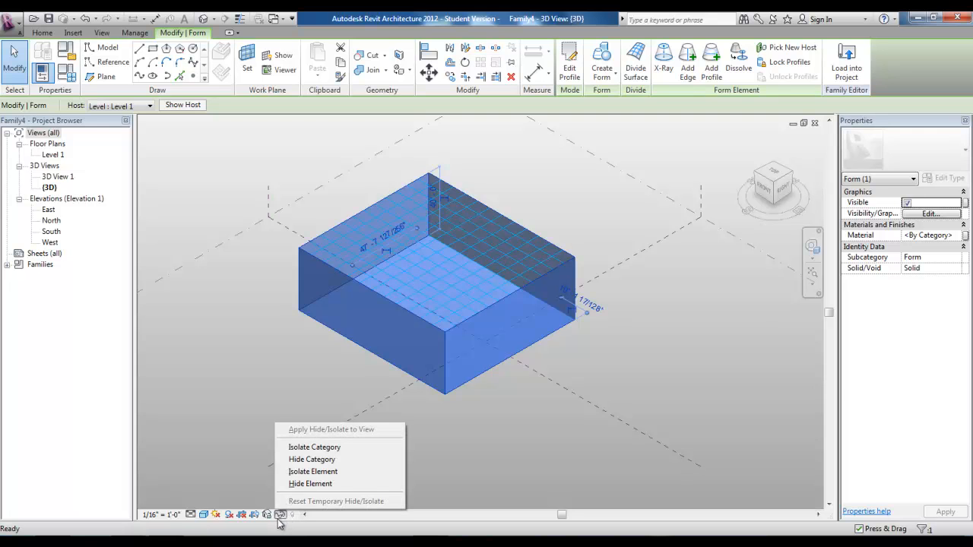
{"action": "left_click", "coordinate": [325, 485]}
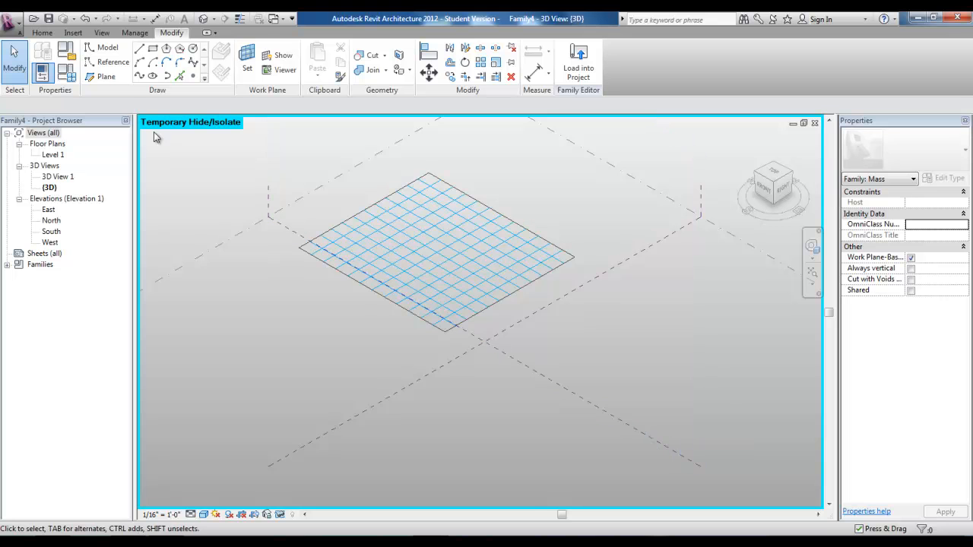
Step: Save the mass family under the file name Family in New folder
{"action": "left_click", "coordinate": [46, 18]}
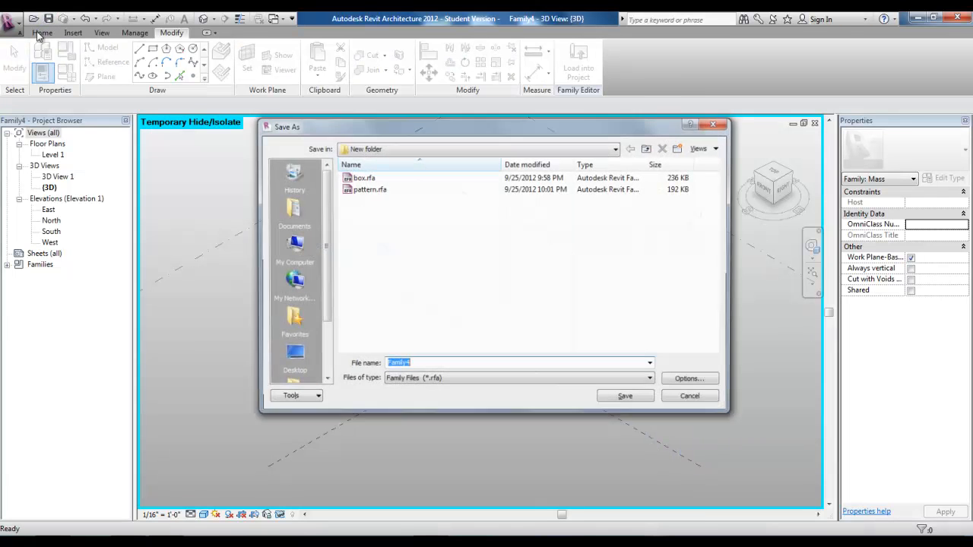
{"action": "type", "text": "F"}
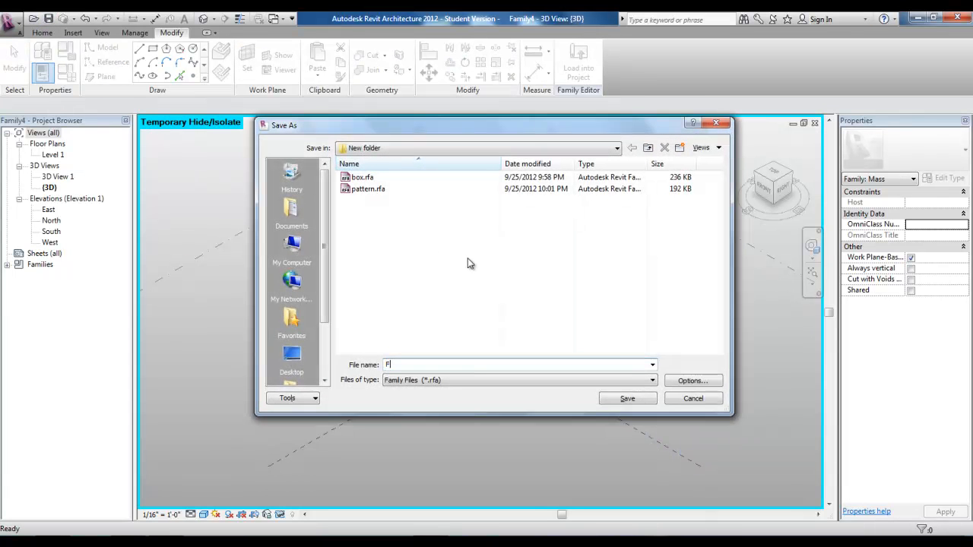
{"action": "type", "text": "amily"}
{"action": "left_click", "coordinate": [630, 398]}
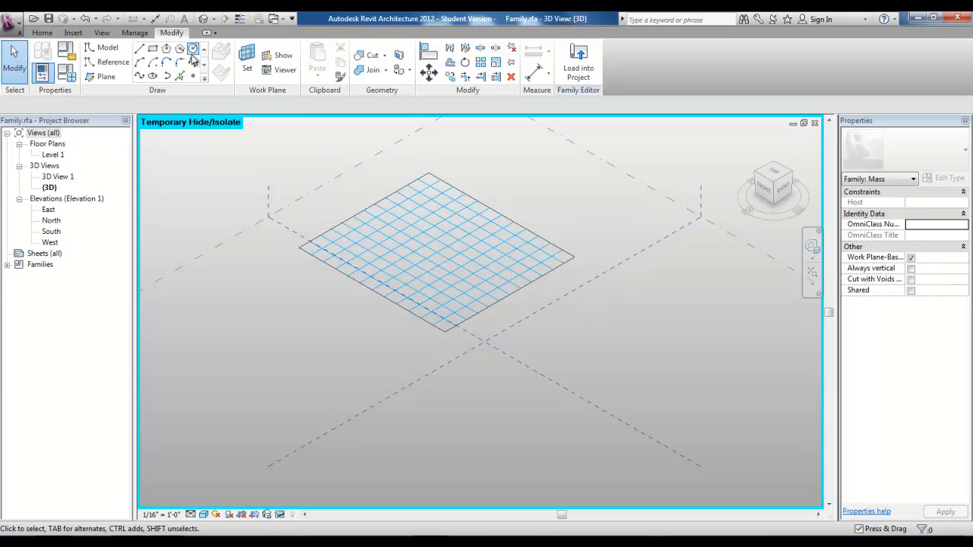
Step: Switch to the pattern.rfa 3D view and load that family into Family.rfa only
{"action": "left_click", "coordinate": [280, 19]}
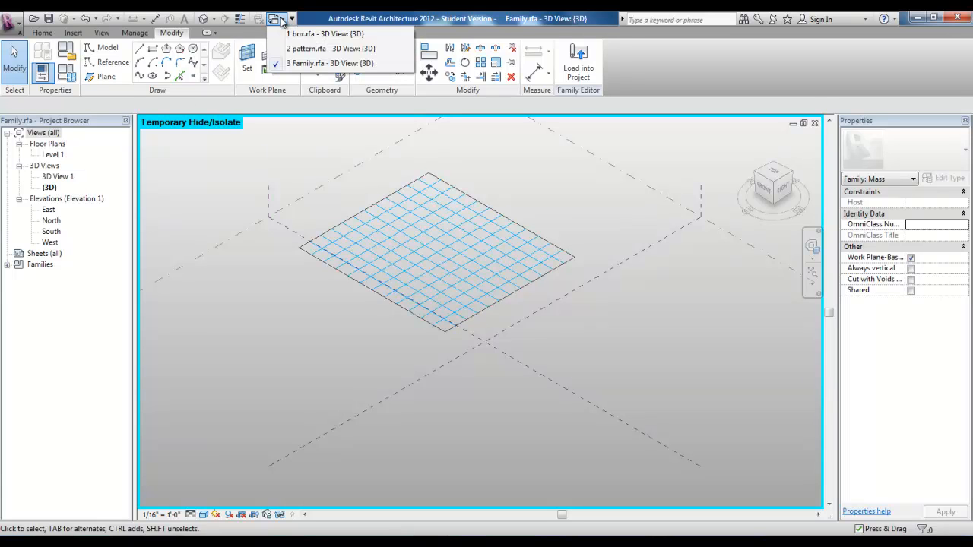
{"action": "left_click", "coordinate": [310, 50]}
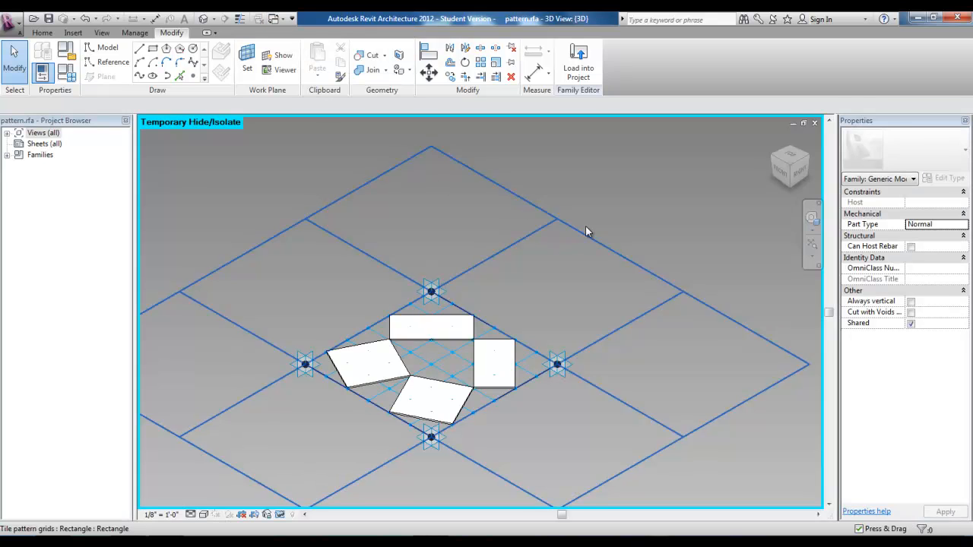
{"action": "left_click", "coordinate": [586, 67]}
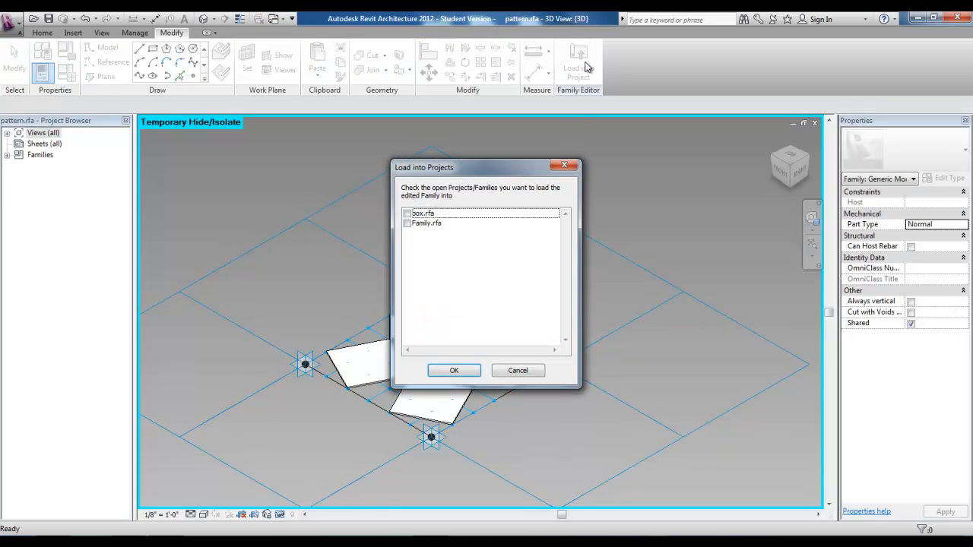
{"action": "left_click", "coordinate": [407, 224]}
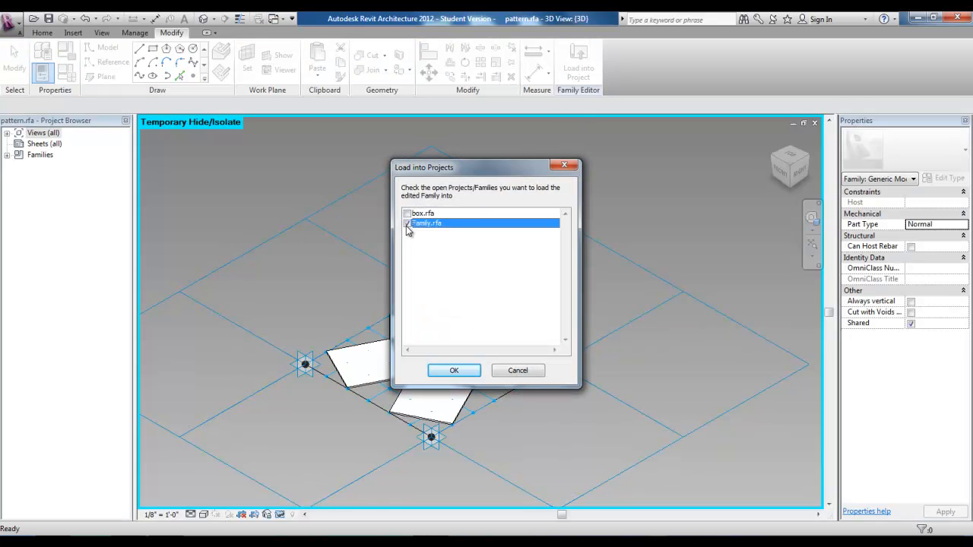
{"action": "left_click", "coordinate": [449, 370]}
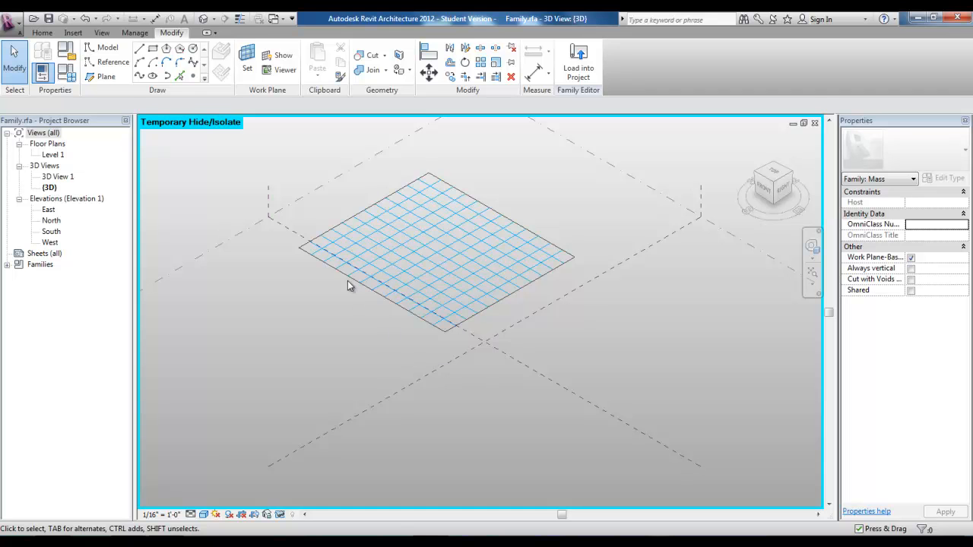
Step: Apply the loaded pattern component, listed under Rectangle, to the divided surface
{"action": "scroll", "coordinate": [320, 291], "scroll_direction": "up", "scroll_amount": 2}
{"action": "middle_click_drag", "start_coordinate": [328, 291], "coordinate": [311, 347]}
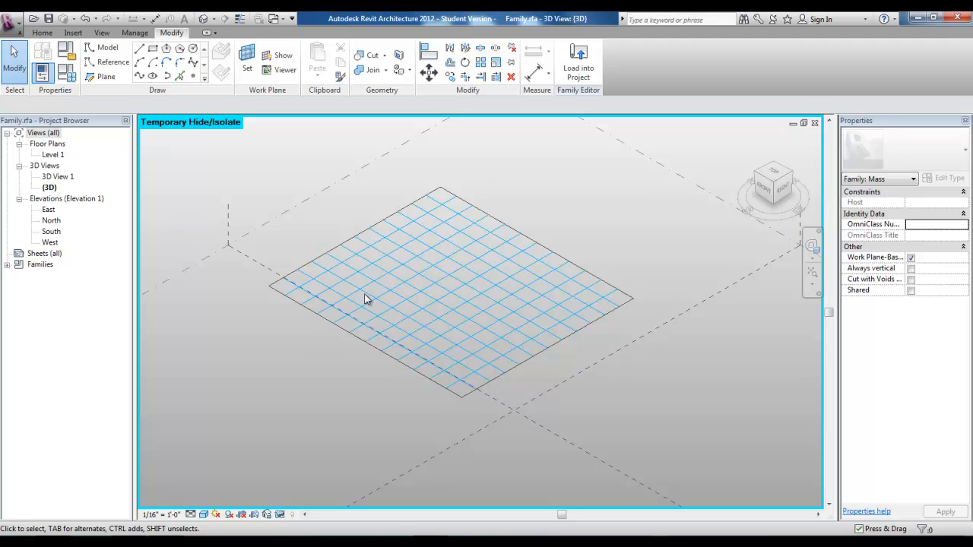
{"action": "left_click", "coordinate": [501, 257]}
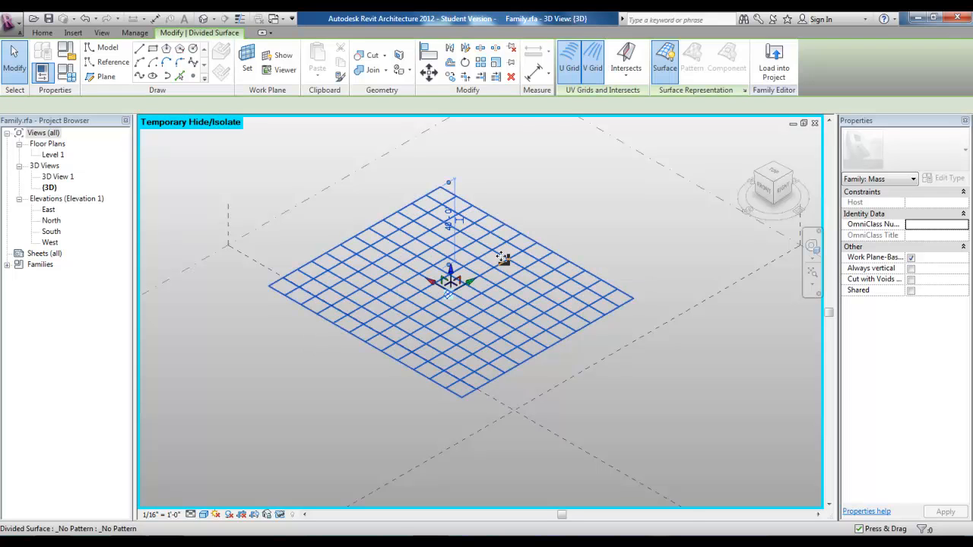
{"action": "left_click", "coordinate": [956, 155]}
{"action": "left_click_drag", "start_coordinate": [966, 275], "coordinate": [964, 298]}
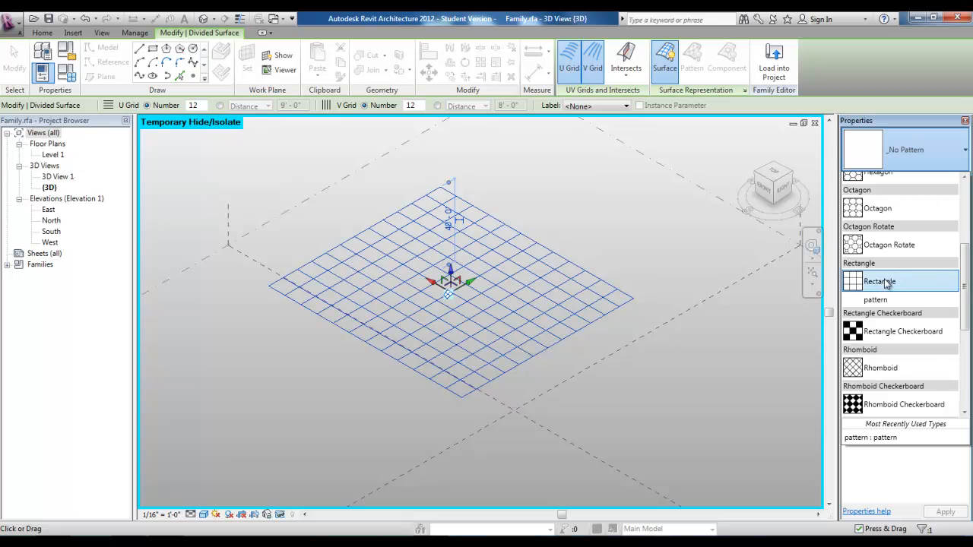
{"action": "mouse_move", "coordinate": [913, 287]}
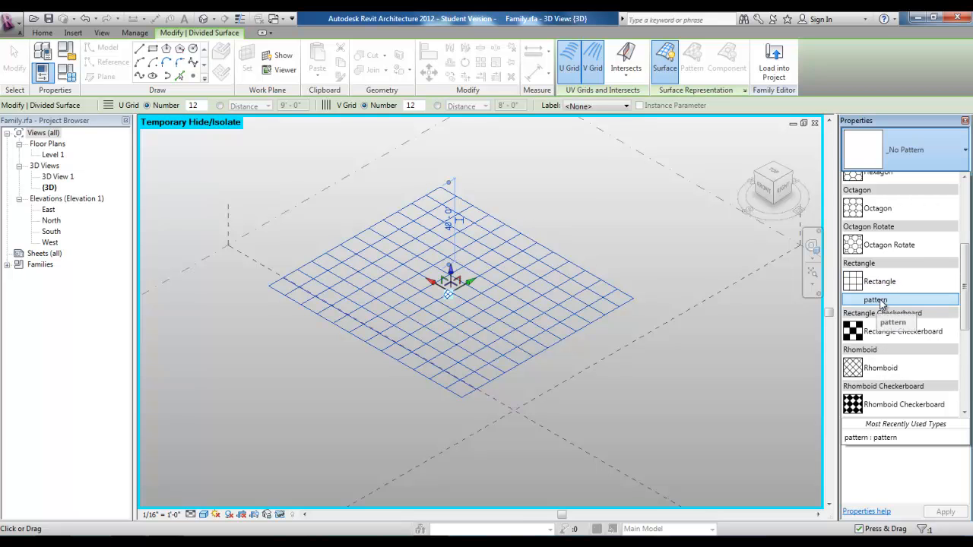
{"action": "left_click", "coordinate": [879, 301]}
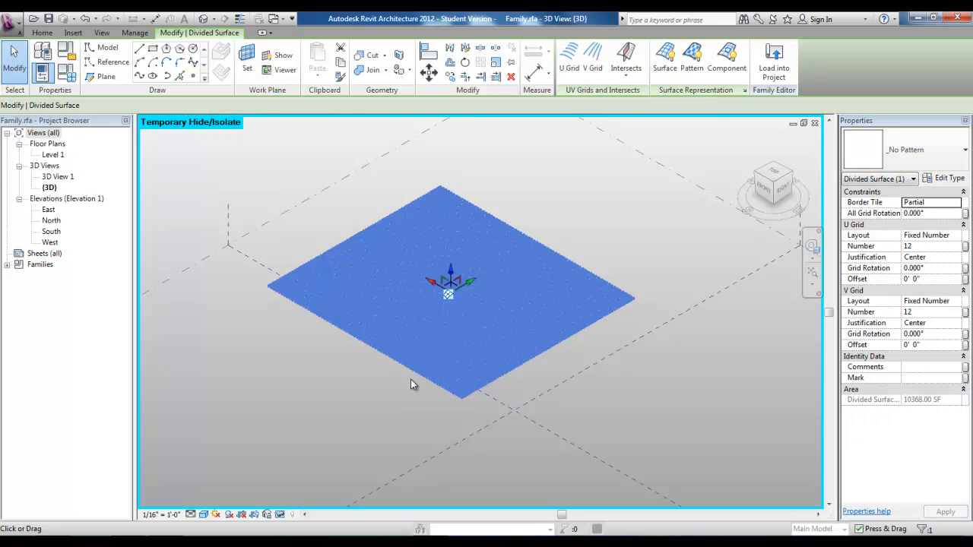
Step: Examine the box pattern across the divided surface from the top view, both up close and as a whole
{"action": "middle_click_drag", "start_coordinate": [279, 302], "coordinate": [282, 306]}
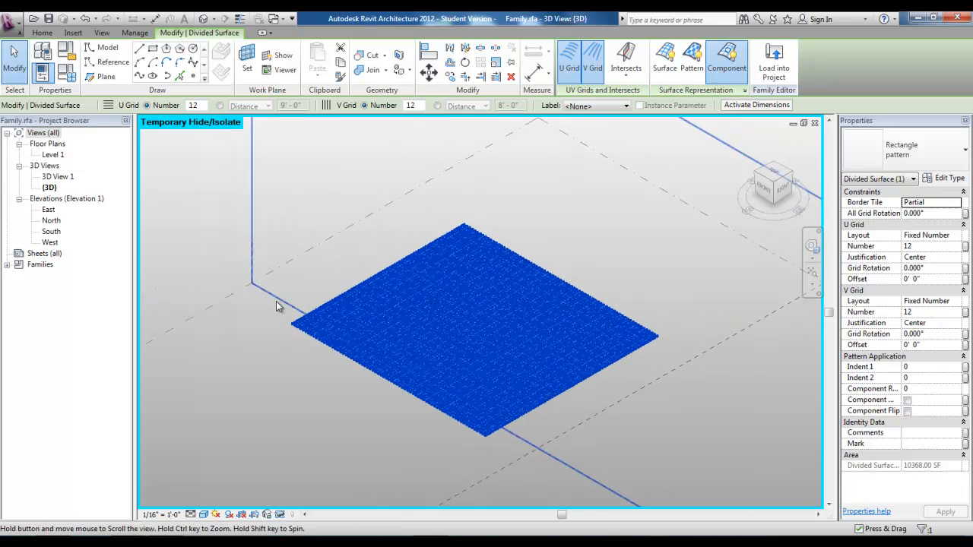
{"action": "left_click", "coordinate": [778, 177]}
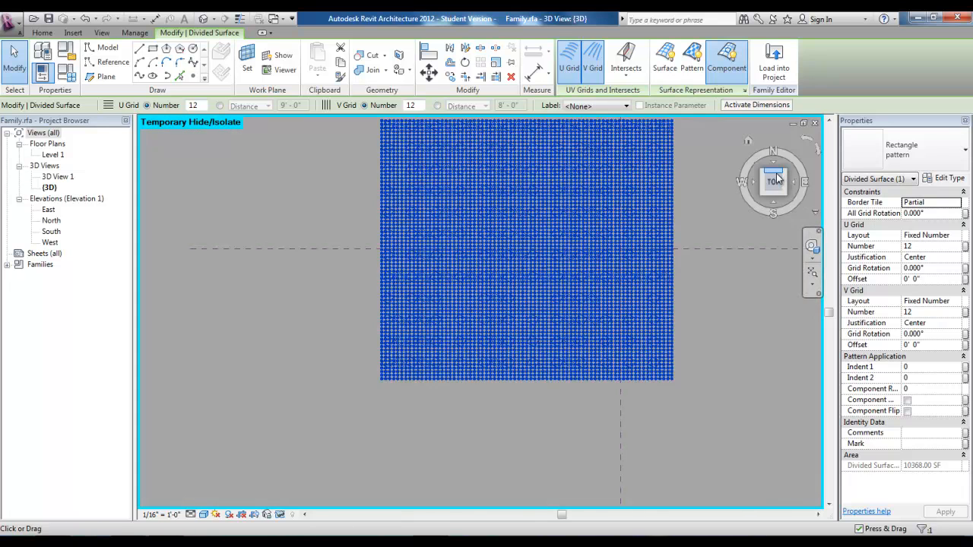
{"action": "middle_click_drag", "start_coordinate": [346, 176], "coordinate": [344, 173]}
{"action": "scroll", "coordinate": [344, 169], "scroll_direction": "up", "scroll_amount": 5}
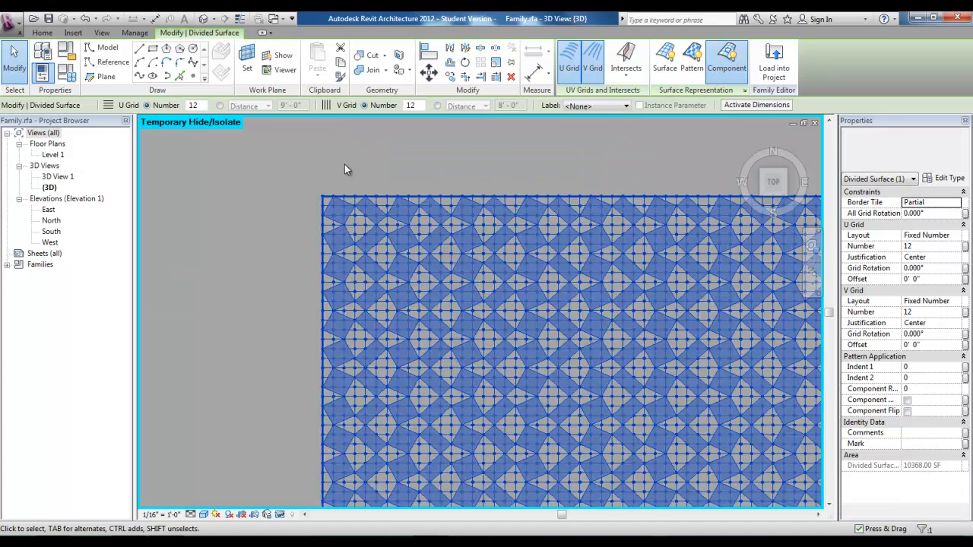
{"action": "middle_click_drag", "start_coordinate": [278, 317], "coordinate": [288, 276]}
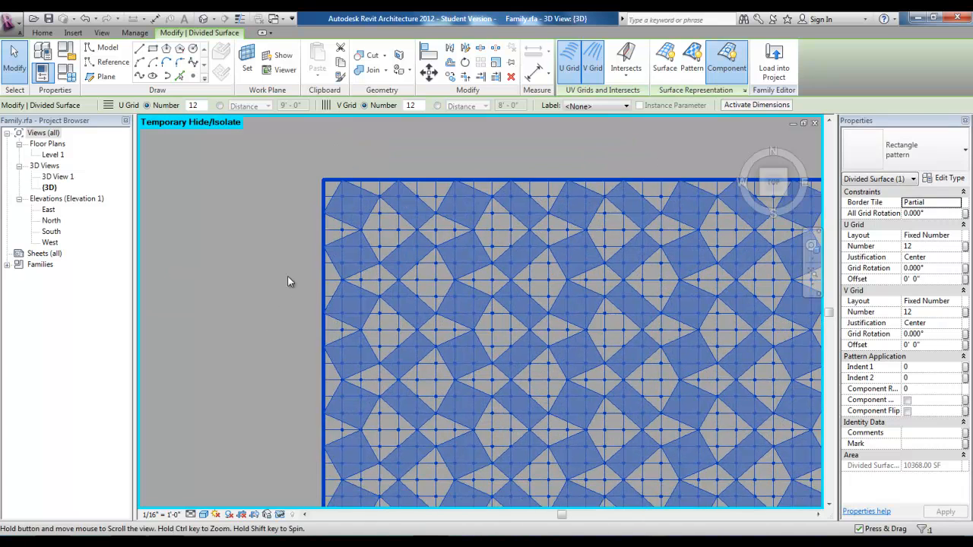
{"action": "left_click", "coordinate": [271, 288]}
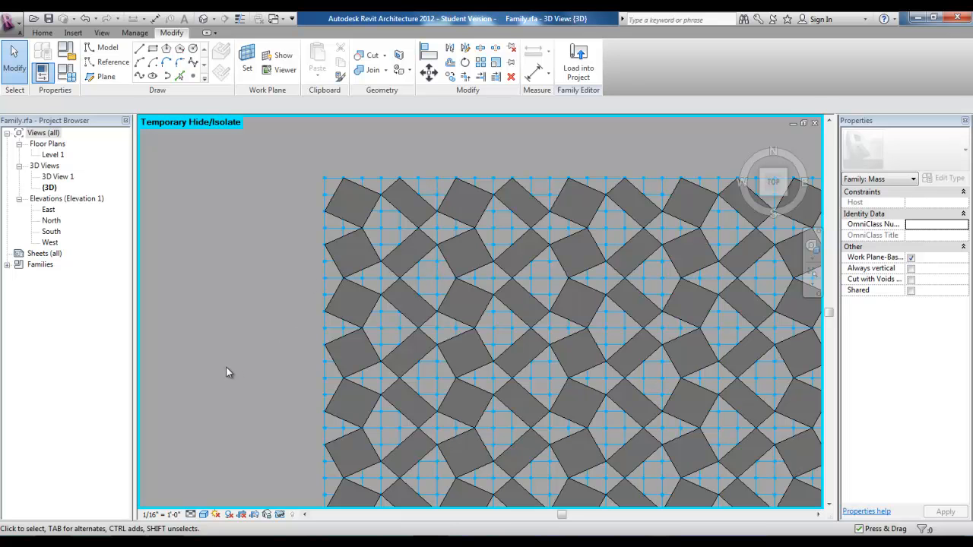
{"action": "scroll", "coordinate": [225, 368], "scroll_direction": "down", "scroll_amount": 5}
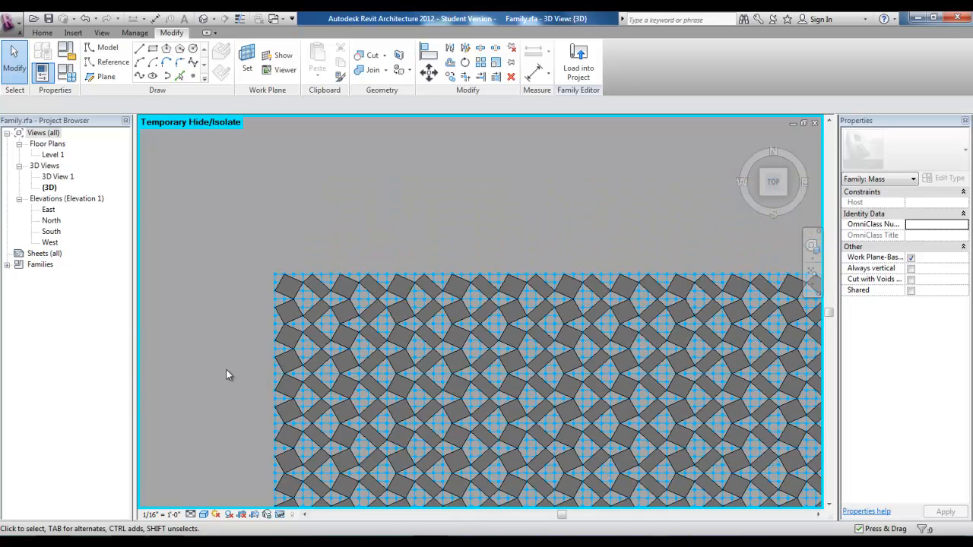
{"action": "scroll", "coordinate": [213, 403], "scroll_direction": "down", "scroll_amount": 2}
{"action": "middle_click_drag", "start_coordinate": [232, 370], "coordinate": [312, 299]}
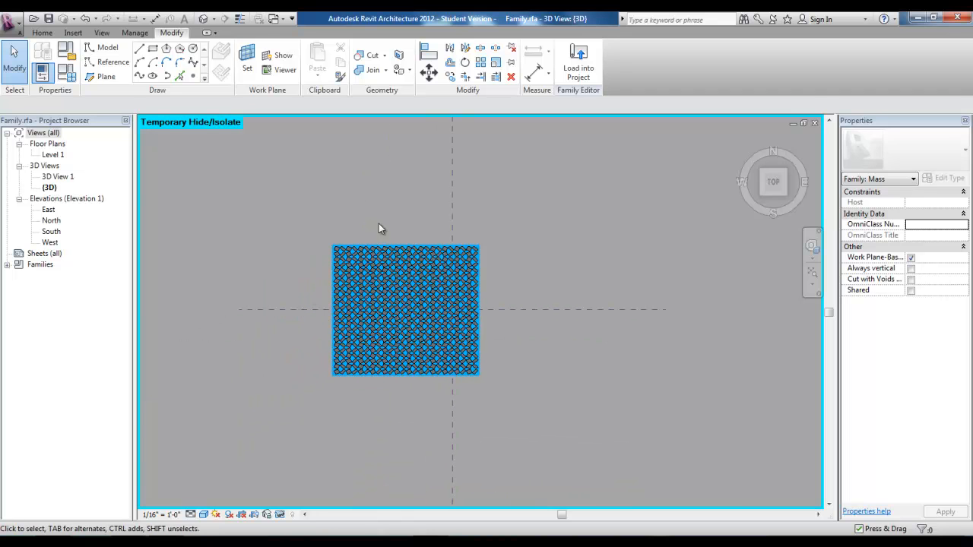
{"action": "scroll", "coordinate": [343, 225], "scroll_direction": "up", "scroll_amount": 2}
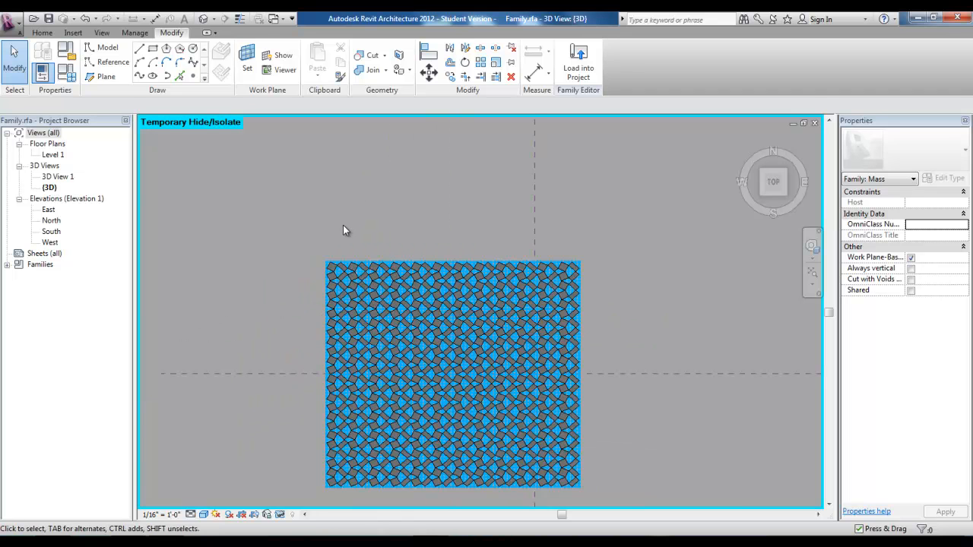
Step: Create a new Revit project file
{"action": "left_click", "coordinate": [14, 23]}
{"action": "mouse_move", "coordinate": [41, 66]}
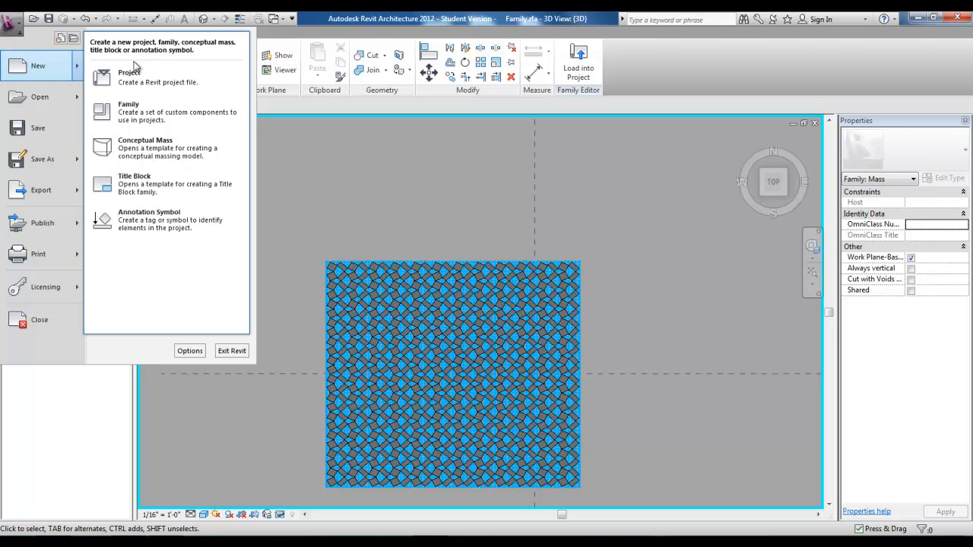
{"action": "left_click", "coordinate": [149, 85]}
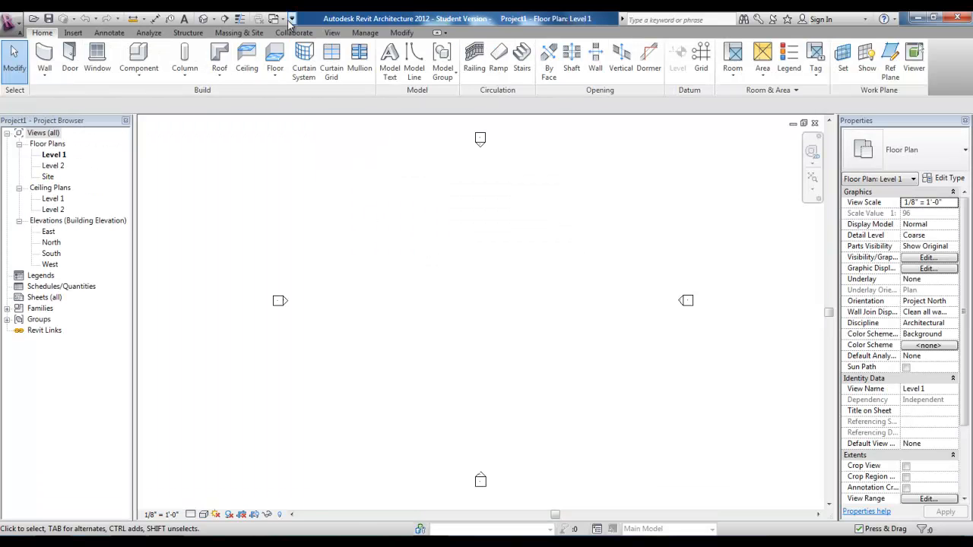
Step: Load the Family.rfa mass into Project1 only and set its placement to Place on Work Plane
{"action": "left_click", "coordinate": [286, 21]}
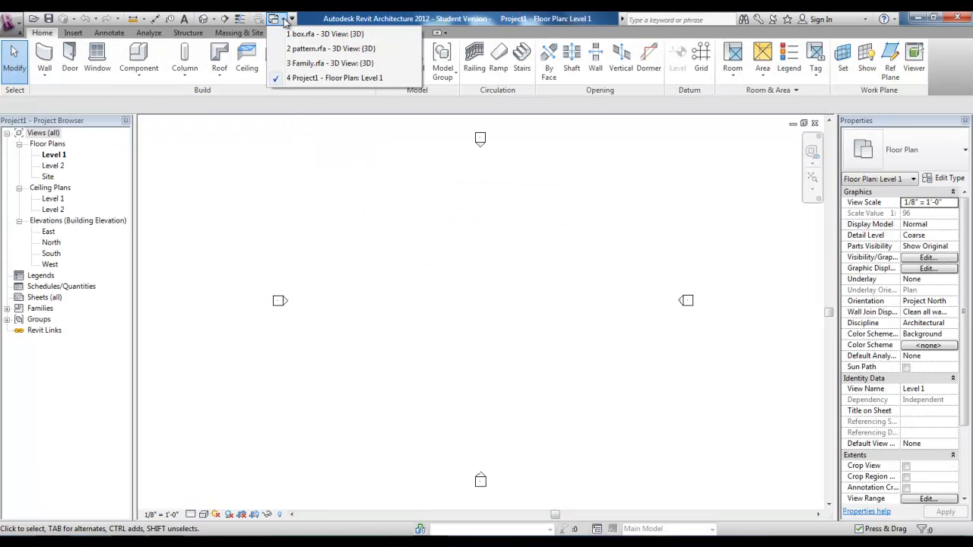
{"action": "left_click", "coordinate": [302, 66]}
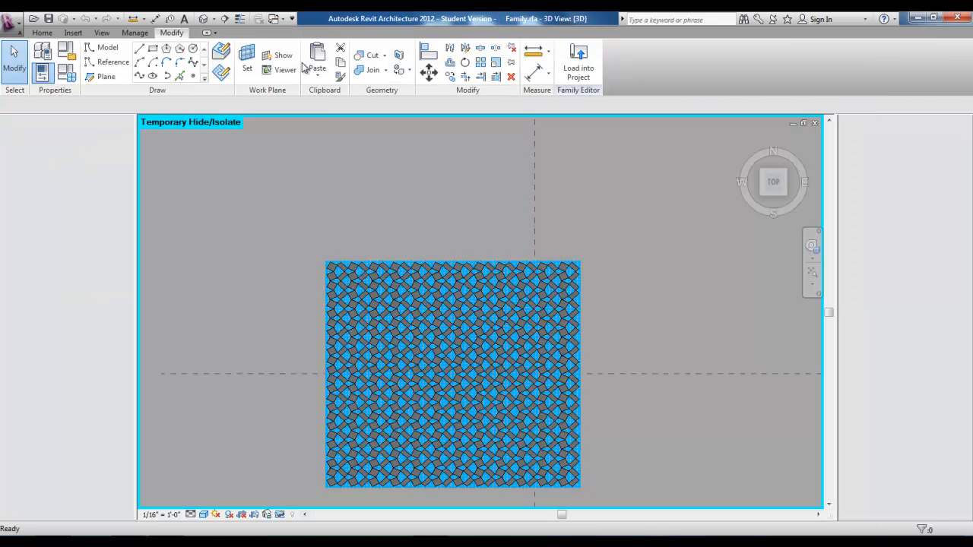
{"action": "left_click", "coordinate": [580, 68]}
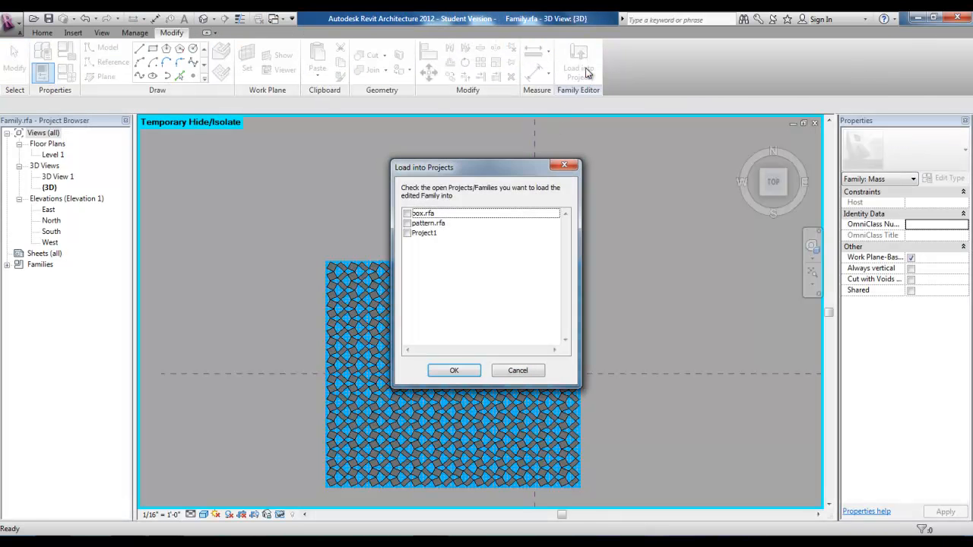
{"action": "left_click", "coordinate": [407, 234]}
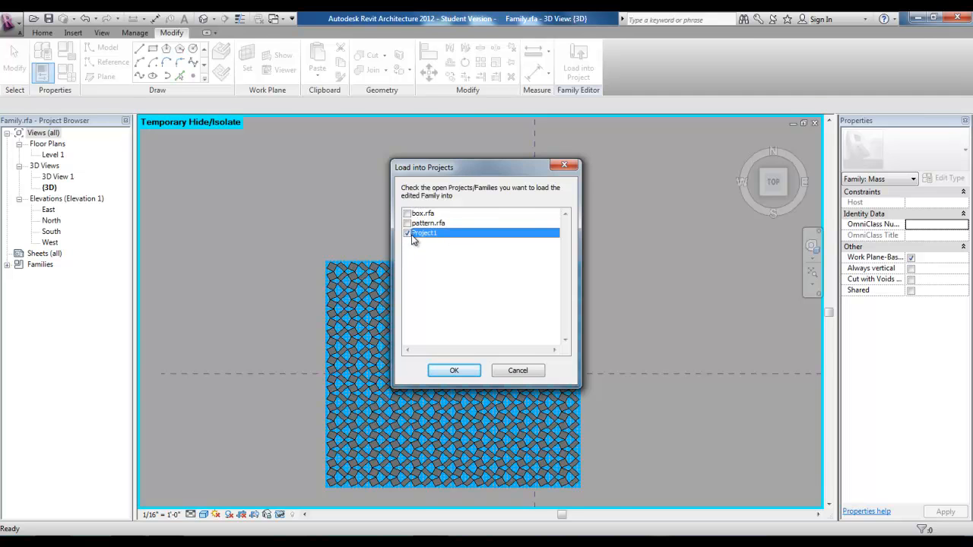
{"action": "key", "text": "Return"}
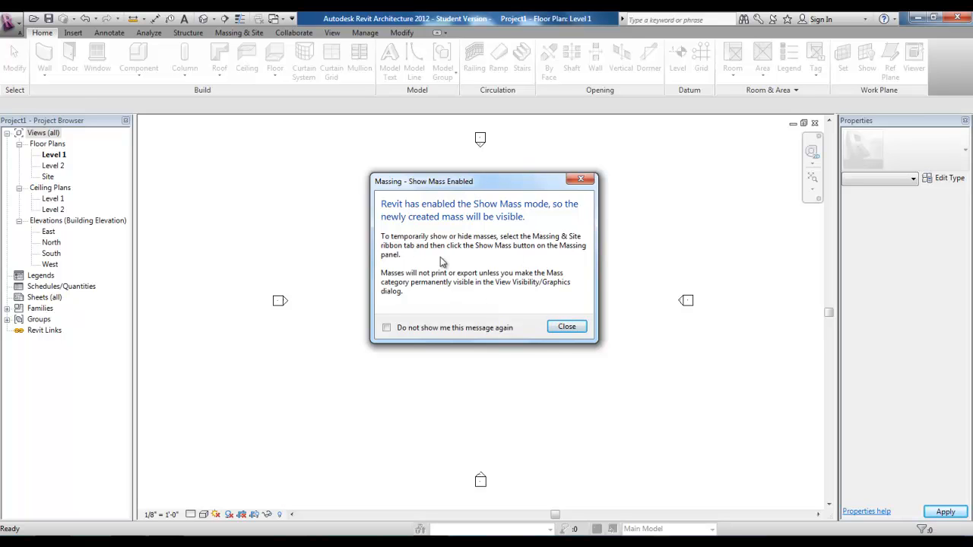
{"action": "left_click", "coordinate": [567, 327]}
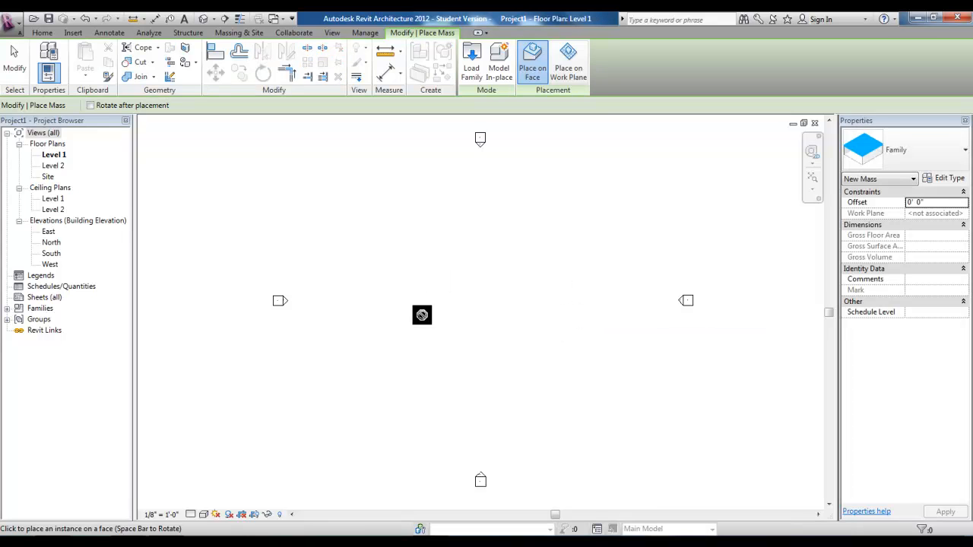
{"action": "left_click", "coordinate": [570, 71]}
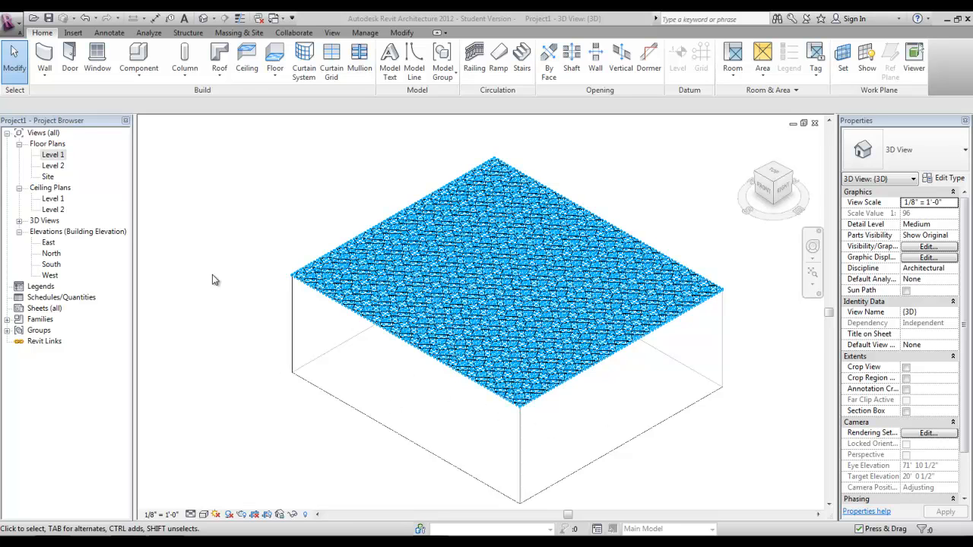
Step: Switch the mass display to Show Mass by View Settings and examine the box pattern up close in the 3D view
{"action": "left_click", "coordinate": [234, 34]}
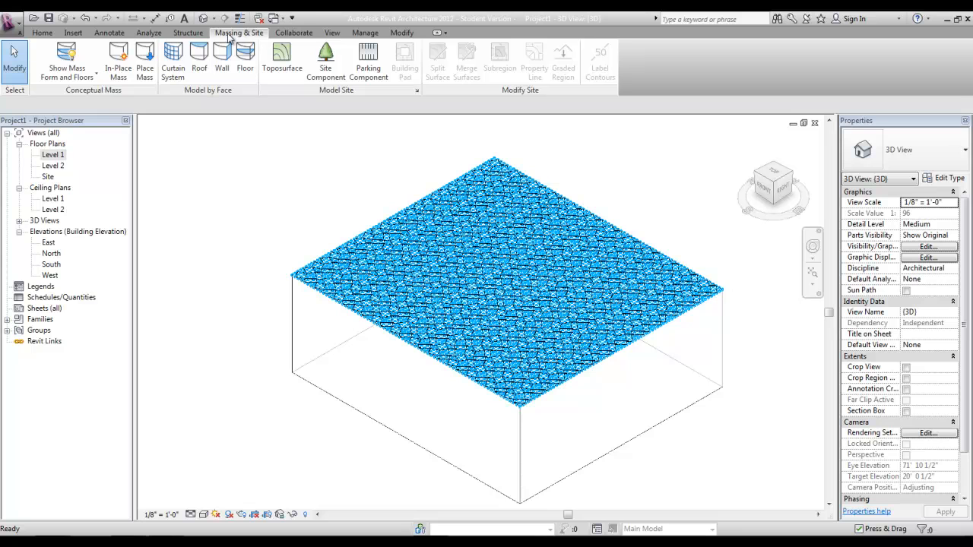
{"action": "left_click", "coordinate": [76, 73]}
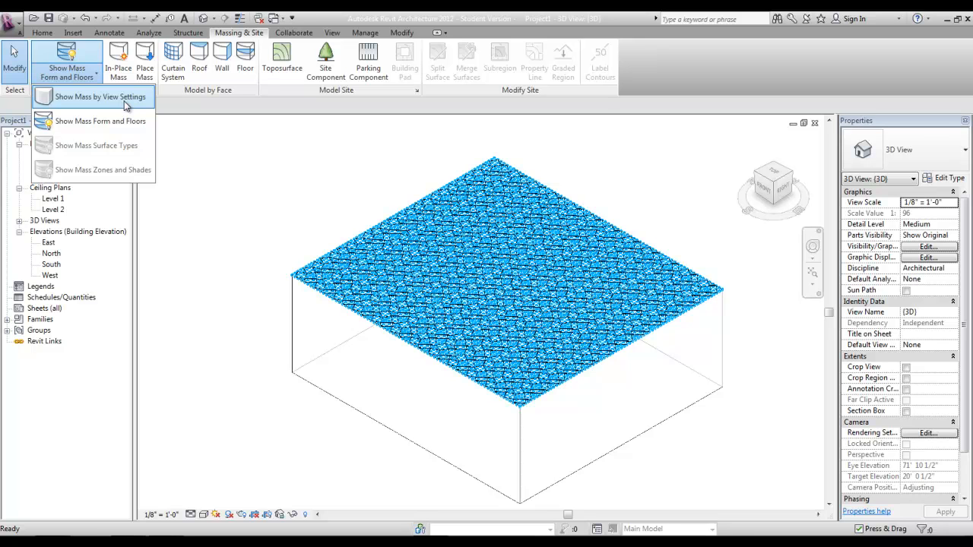
{"action": "left_click", "coordinate": [124, 101]}
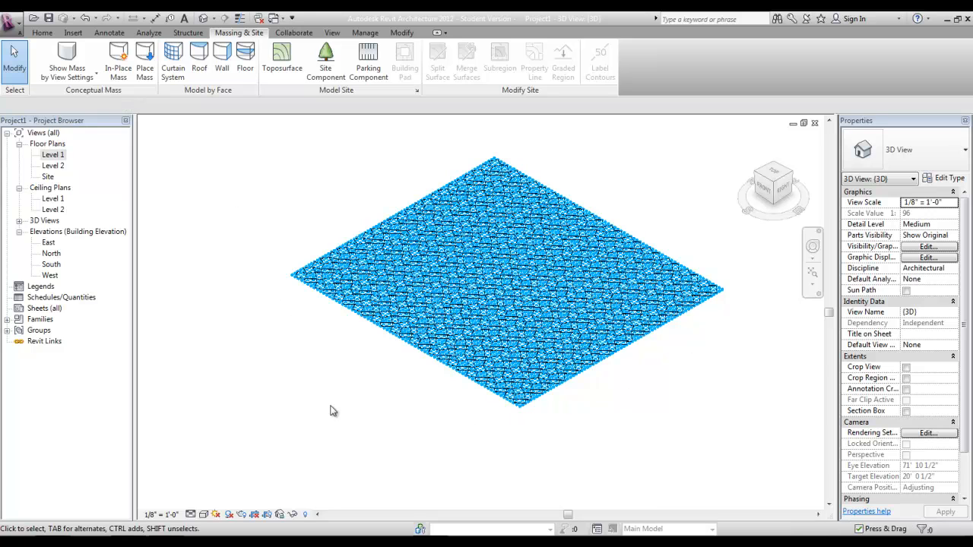
{"action": "scroll", "coordinate": [384, 193], "scroll_direction": "up", "scroll_amount": 4}
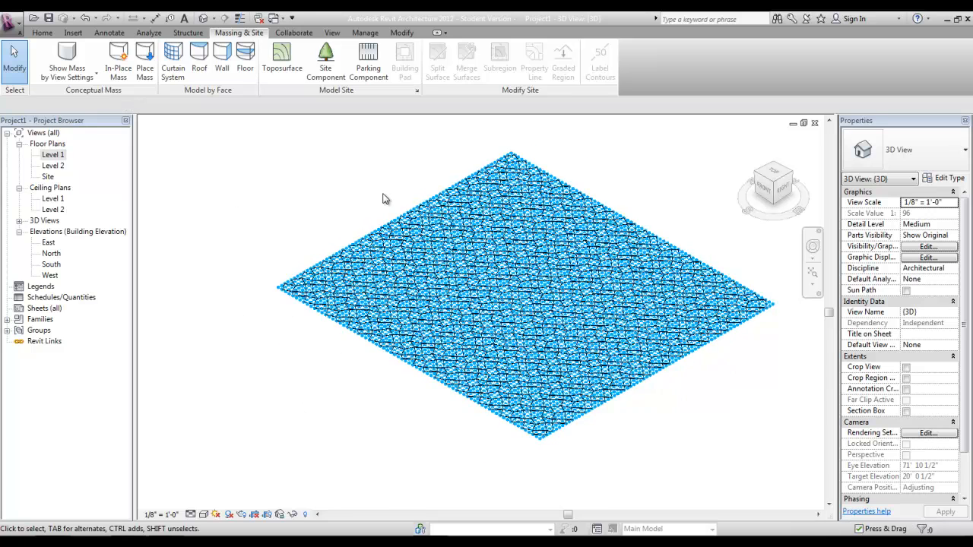
{"action": "scroll", "coordinate": [223, 316], "scroll_direction": "up", "scroll_amount": 5}
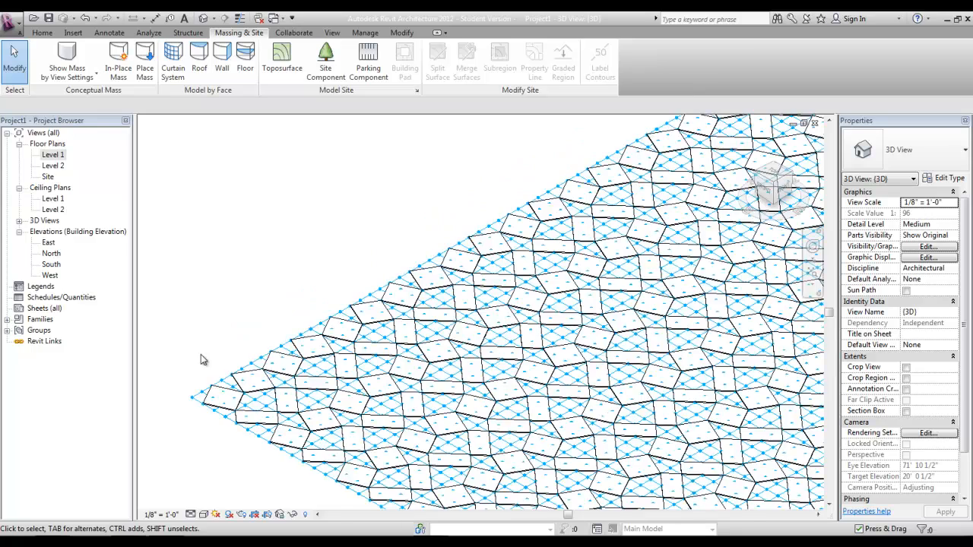